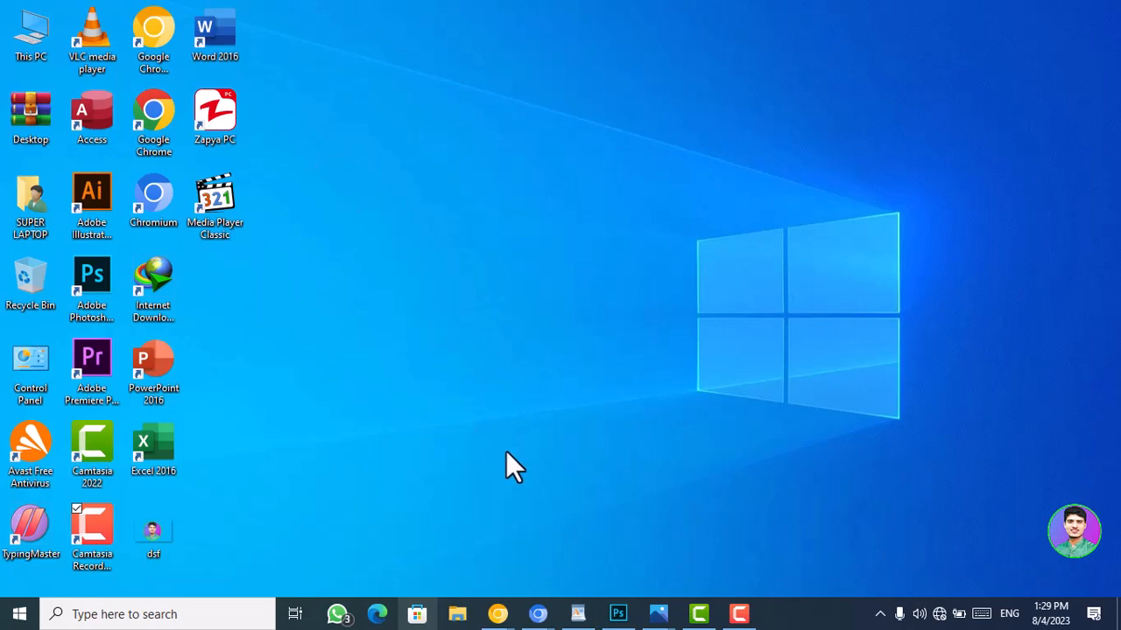
- Switch to Photoshop with the blank Untitled-2 document in view
{"action": "left_click", "coordinate": [618, 614]}
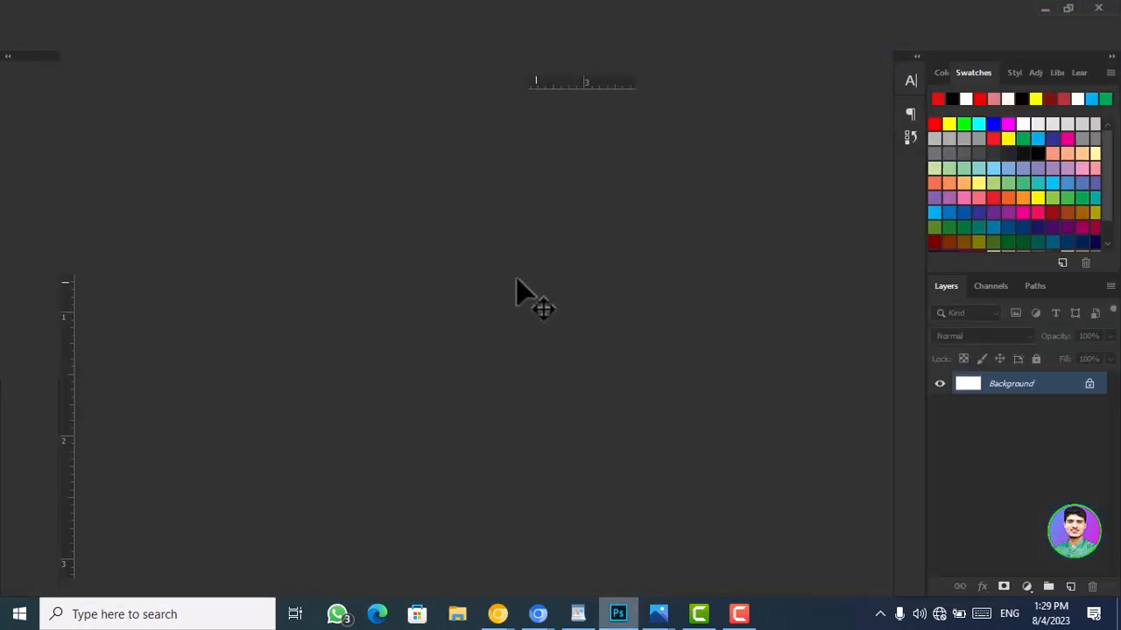
{"action": "scroll", "coordinate": [430, 263], "scroll_direction": "up", "scroll_amount": 2}
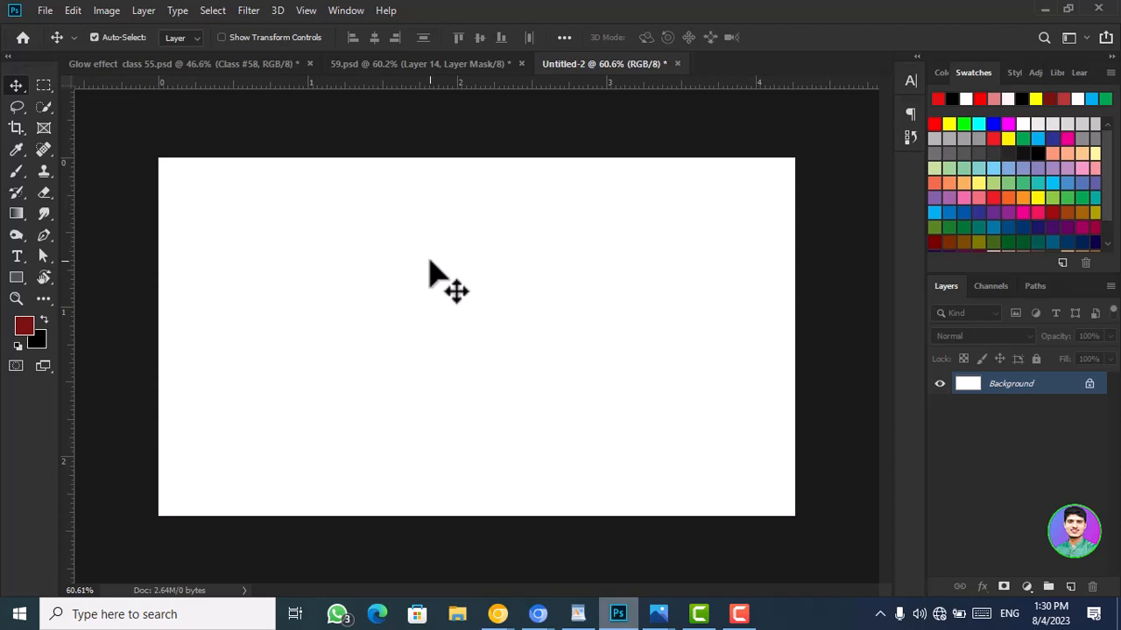
- Try adding a Reveal All vector mask to the Background layer of Untitled-2, and undo it
{"action": "left_click", "coordinate": [140, 11]}
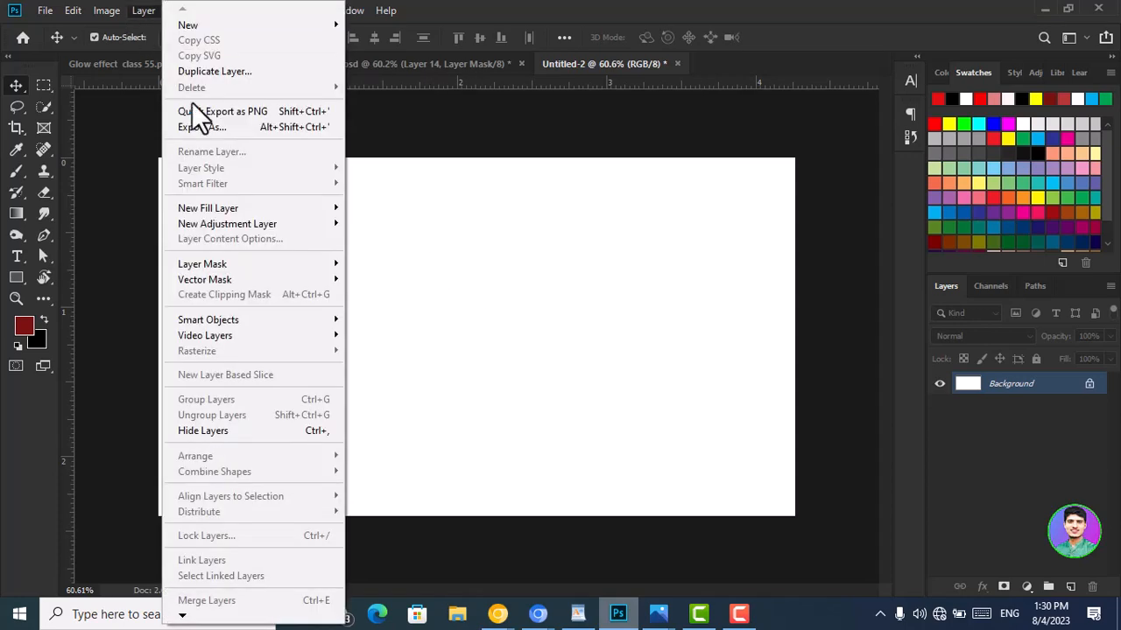
{"action": "mouse_move", "coordinate": [245, 257]}
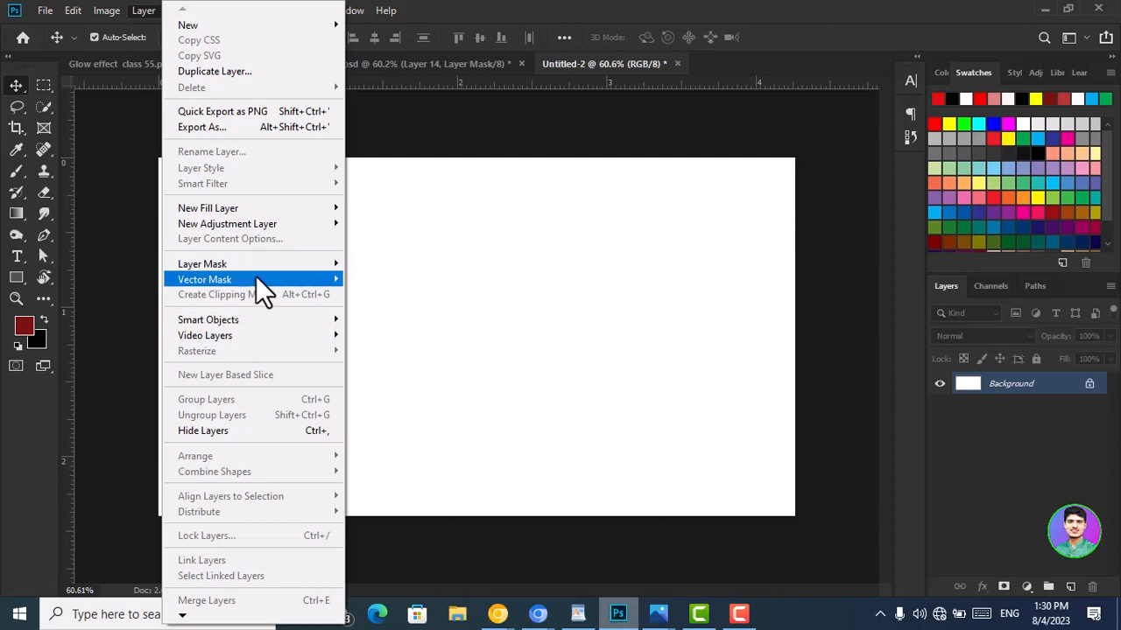
{"action": "mouse_move", "coordinate": [257, 279]}
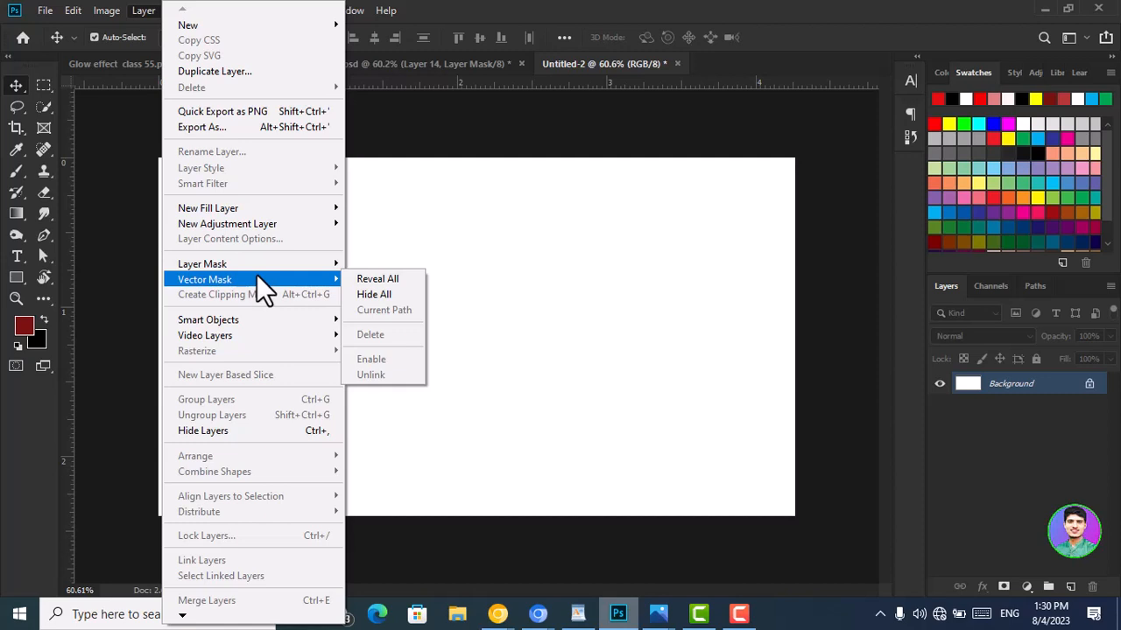
{"action": "left_click", "coordinate": [386, 278]}
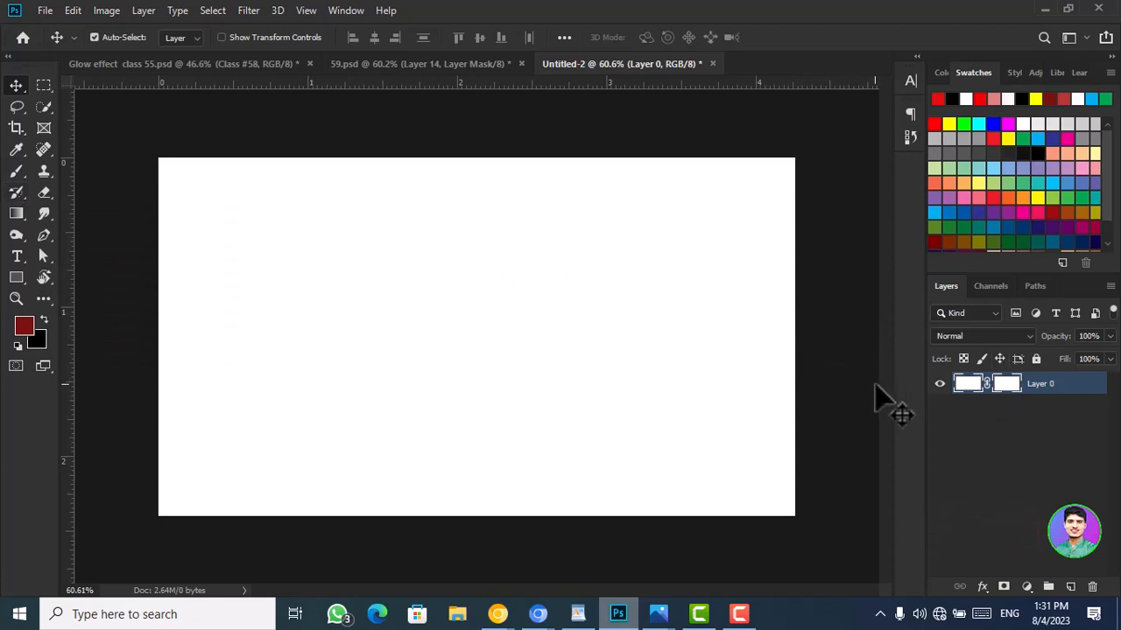
{"action": "key", "text": "ctrl"}
{"action": "key", "text": "ctrl+z"}
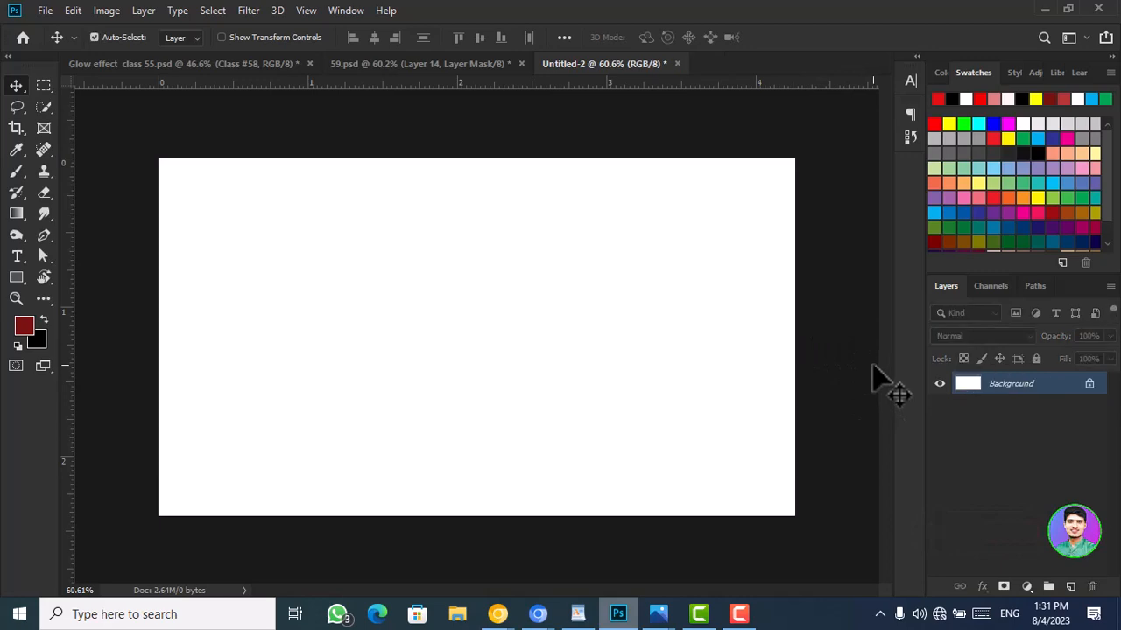
- Open the saif landscape image from the Downloads folder
{"action": "left_click", "coordinate": [49, 11]}
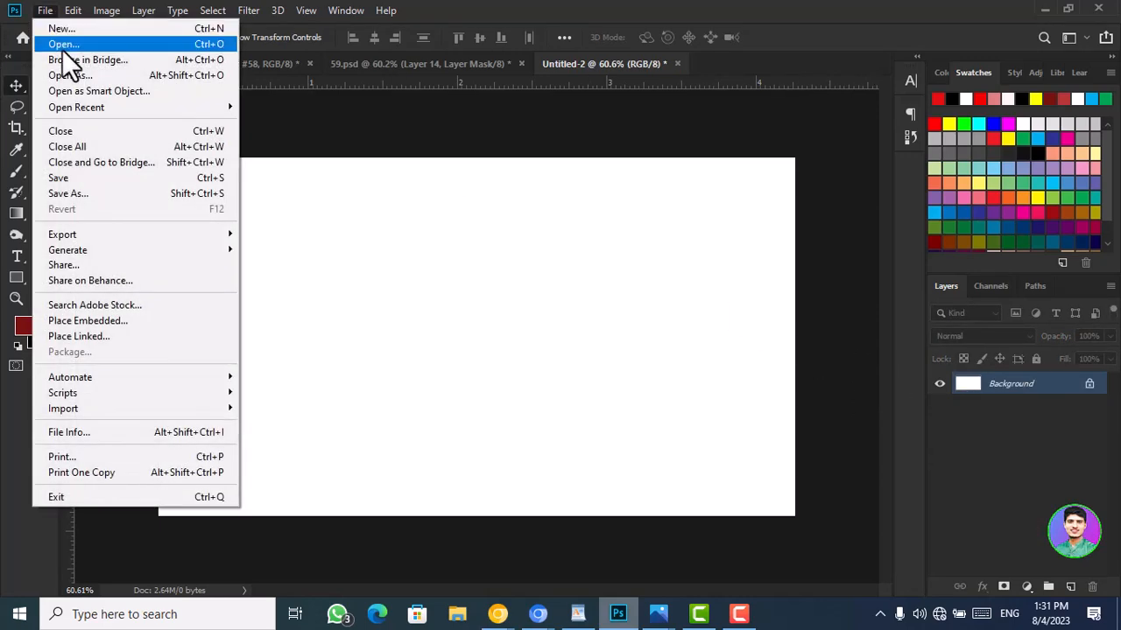
{"action": "left_click", "coordinate": [63, 44]}
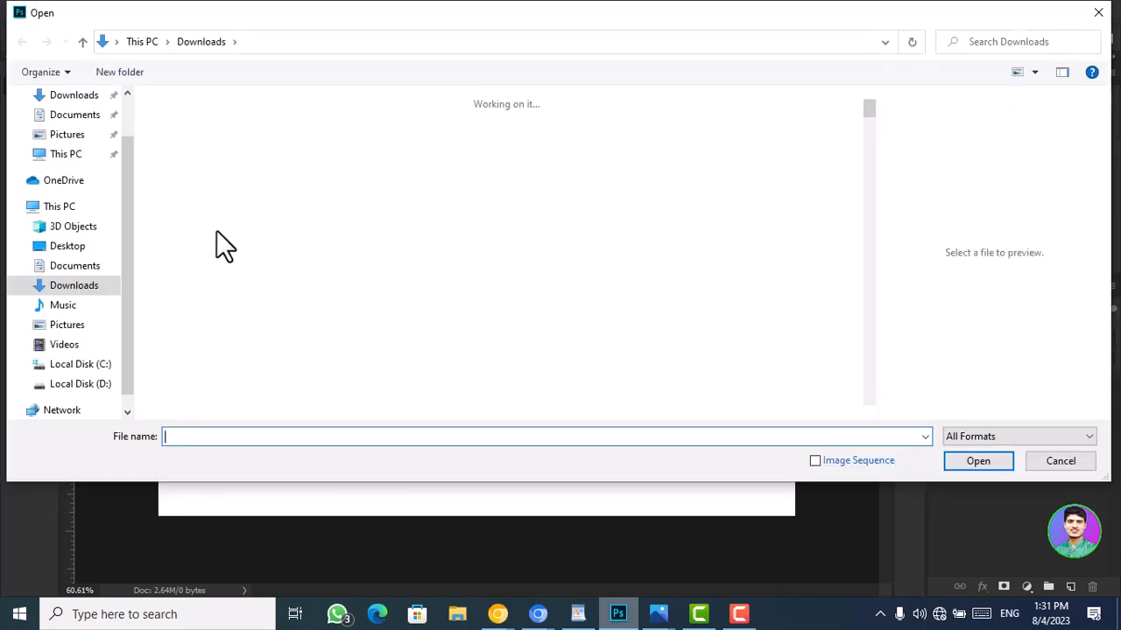
{"action": "left_click", "coordinate": [273, 327]}
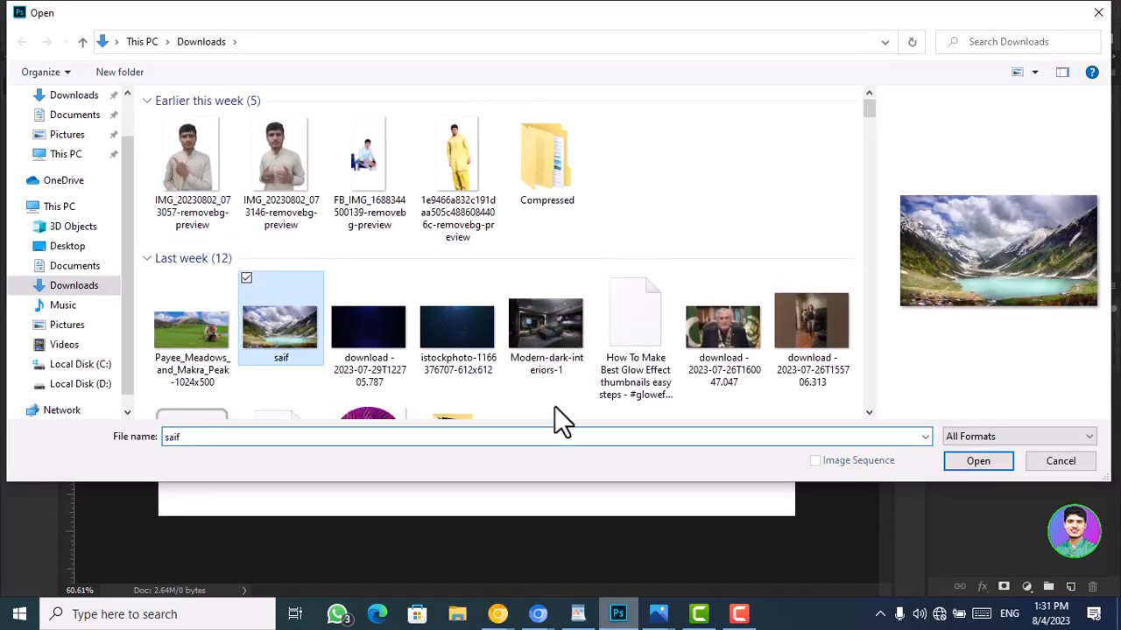
{"action": "left_click", "coordinate": [975, 462]}
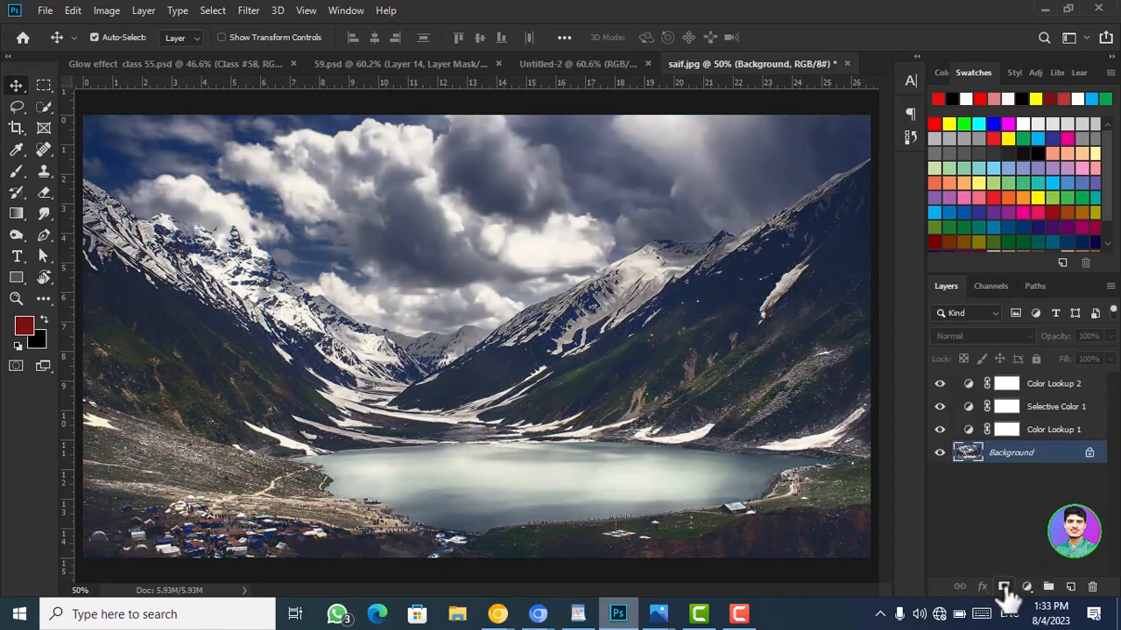
- Add a layer mask to the landscape's Background layer and reset the colours to a black foreground and white background
{"action": "left_click", "coordinate": [1004, 586]}
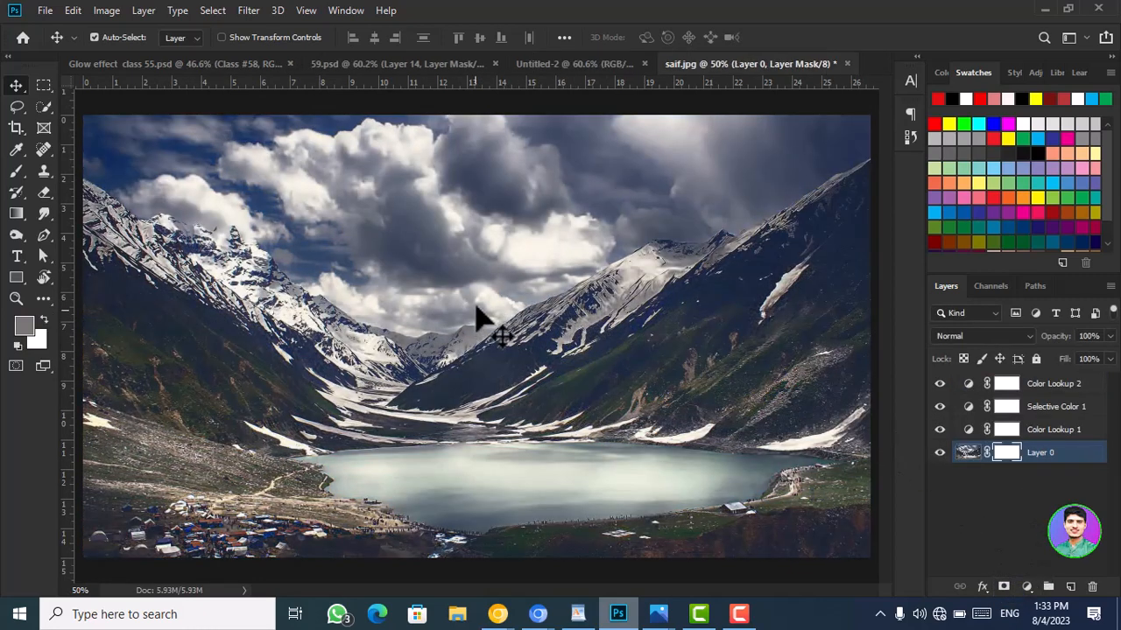
{"action": "scroll", "coordinate": [479, 317], "scroll_direction": "up", "scroll_amount": 2}
{"action": "scroll", "coordinate": [438, 321], "scroll_direction": "down", "scroll_amount": 1}
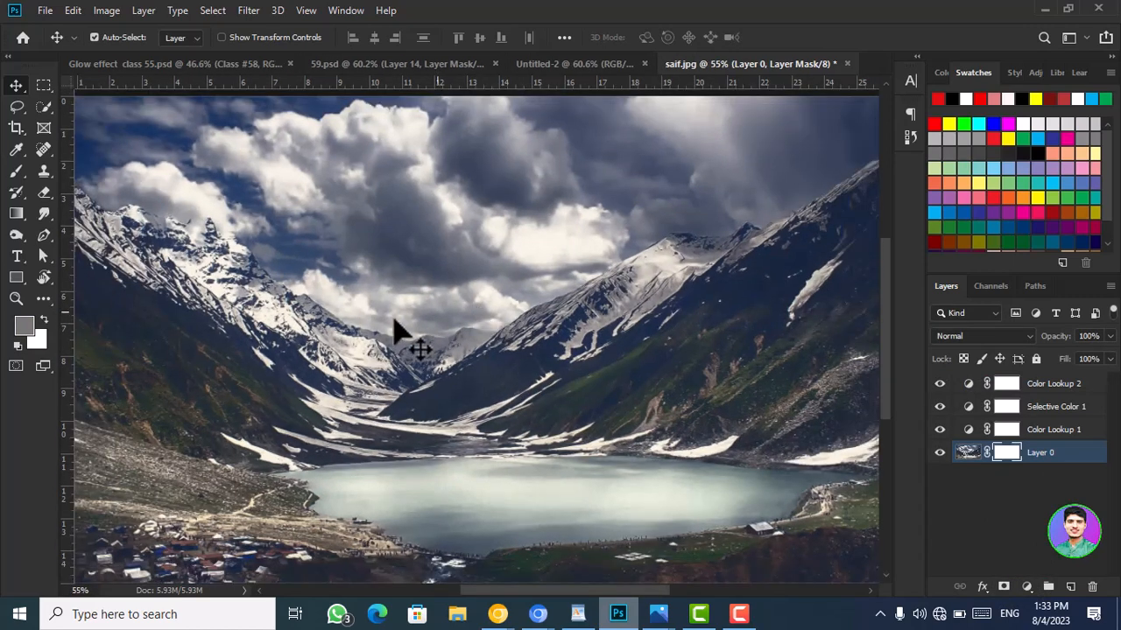
{"action": "left_click", "coordinate": [16, 346]}
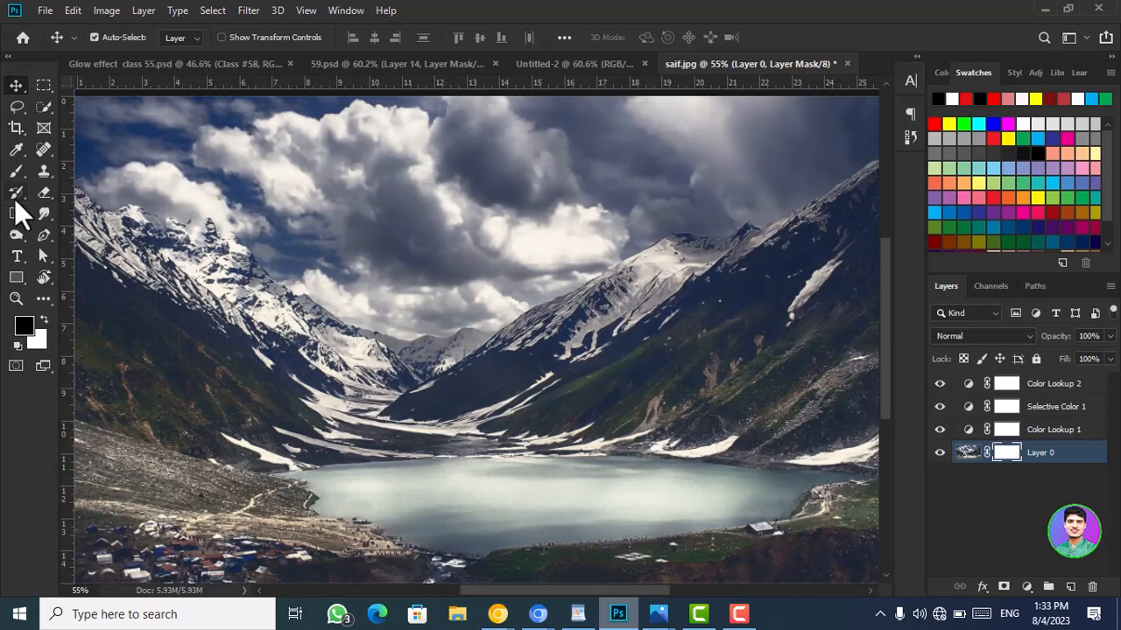
- Try hiding part of the sky by painting black on the layer mask with the Brush tool, and undo the strokes
{"action": "left_click", "coordinate": [15, 174]}
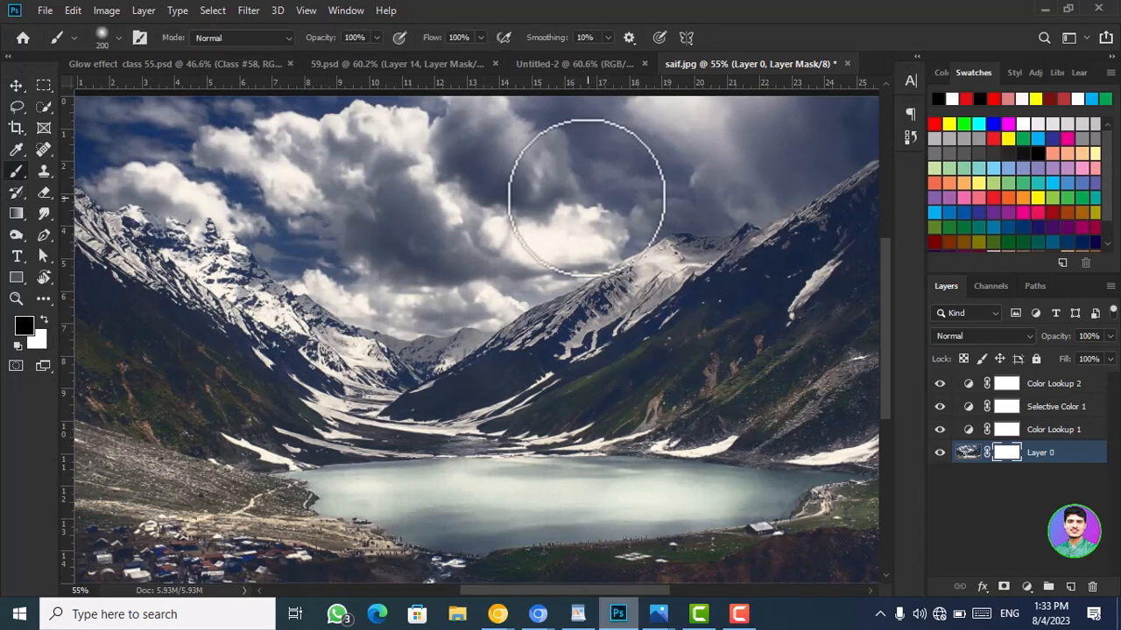
{"action": "left_click", "coordinate": [563, 185]}
{"action": "mouse_move", "coordinate": [563, 185]}
{"action": "left_mouse_down"}
{"action": "mouse_move", "coordinate": [581, 253]}
{"action": "mouse_move", "coordinate": [613, 201]}
{"action": "mouse_move", "coordinate": [633, 267]}
{"action": "mouse_move", "coordinate": [656, 172]}
{"action": "mouse_move", "coordinate": [689, 233]}
{"action": "mouse_move", "coordinate": [711, 192]}
{"action": "mouse_move", "coordinate": [735, 187]}
{"action": "mouse_move", "coordinate": [809, 125]}
{"action": "mouse_move", "coordinate": [878, 116]}
{"action": "mouse_move", "coordinate": [475, 113]}
{"action": "mouse_move", "coordinate": [271, 131]}
{"action": "mouse_move", "coordinate": [752, 138]}
{"action": "left_mouse_up"}
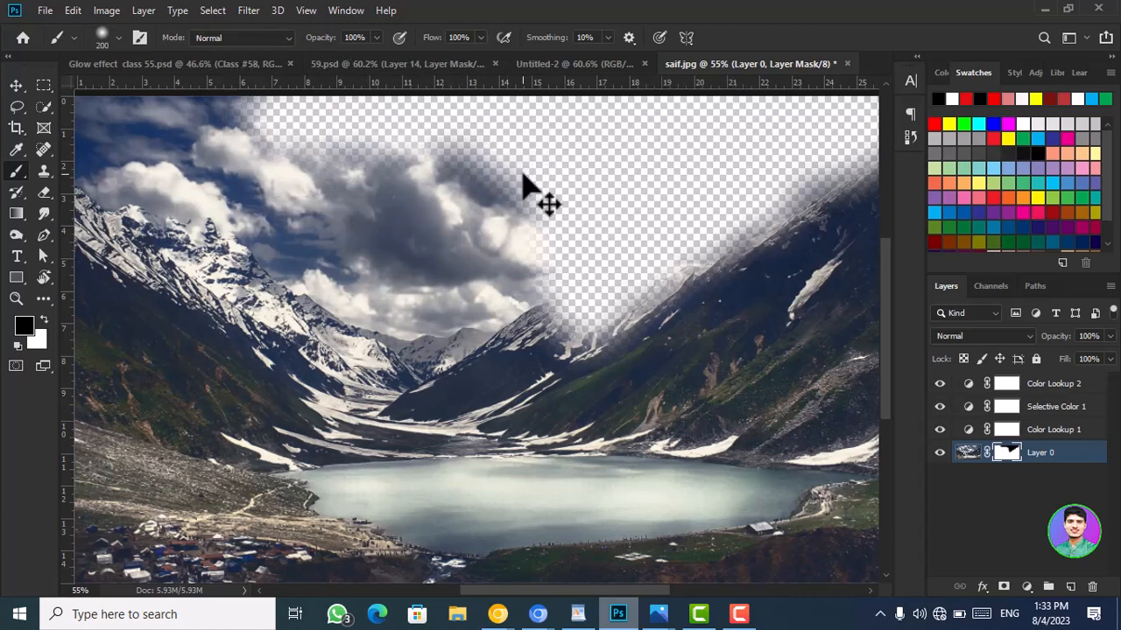
{"action": "key", "text": "ctrl+z"}
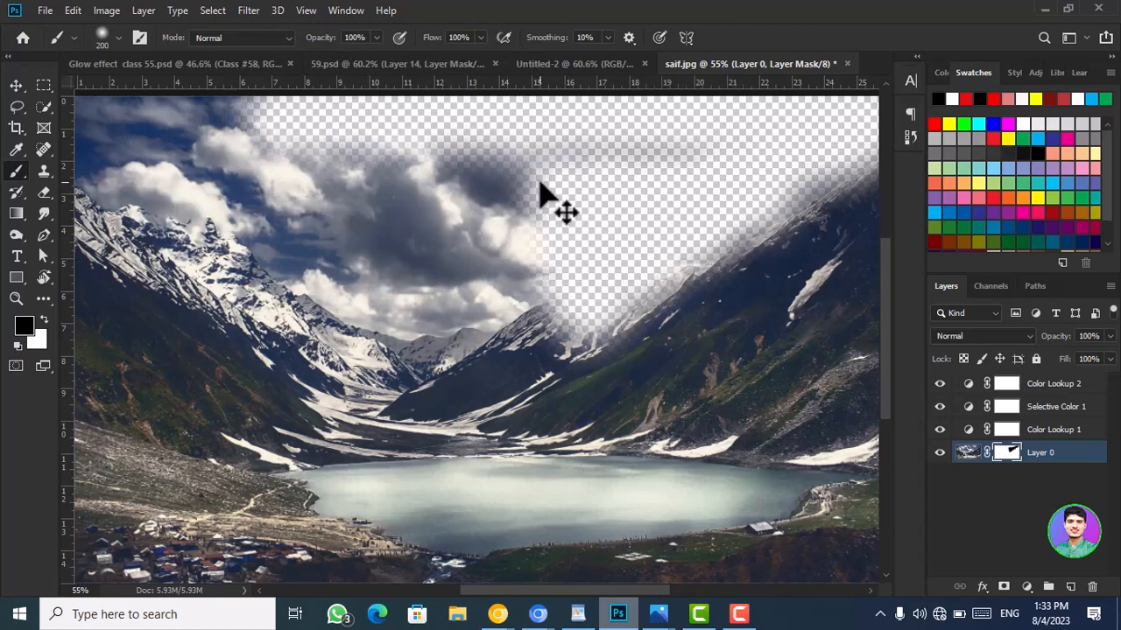
{"action": "key", "text": "ctrl+z"}
{"action": "key", "text": "ctrl+z"}
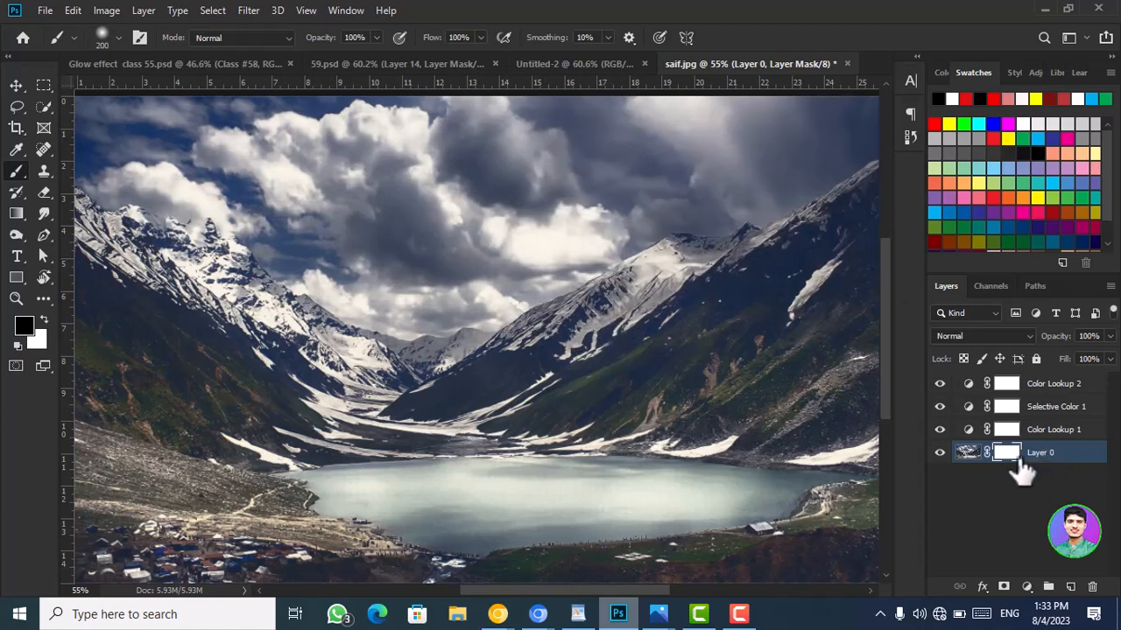
- Invert the layer mask on Layer 0 to hide the whole image, and return to the Untitled-2 document
{"action": "key", "text": "ctrl+i"}
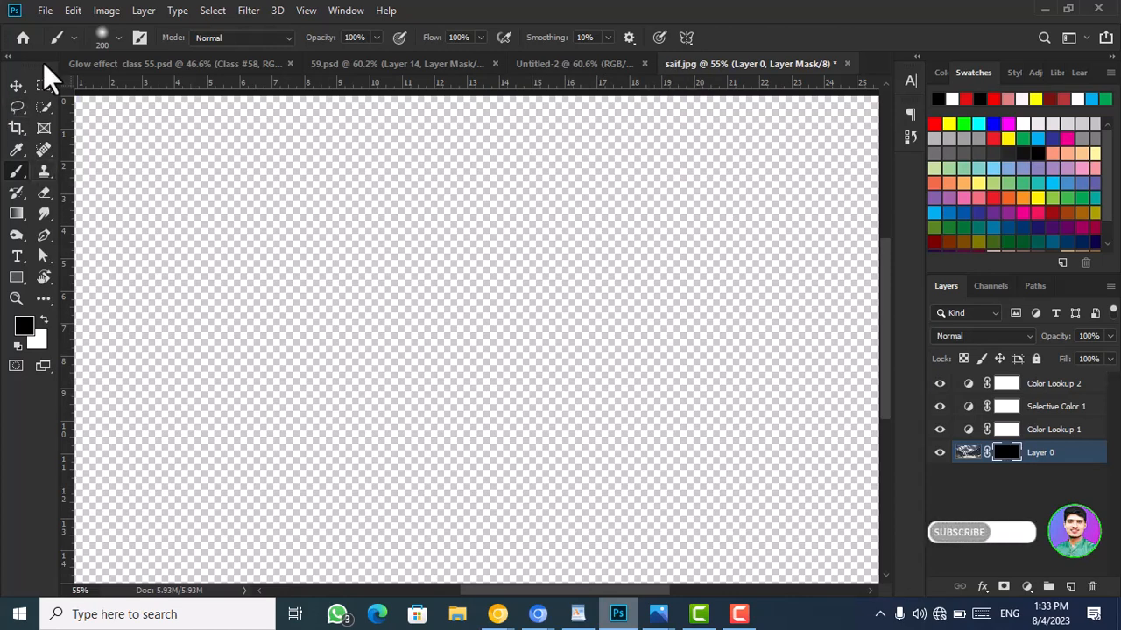
{"action": "left_click", "coordinate": [15, 85]}
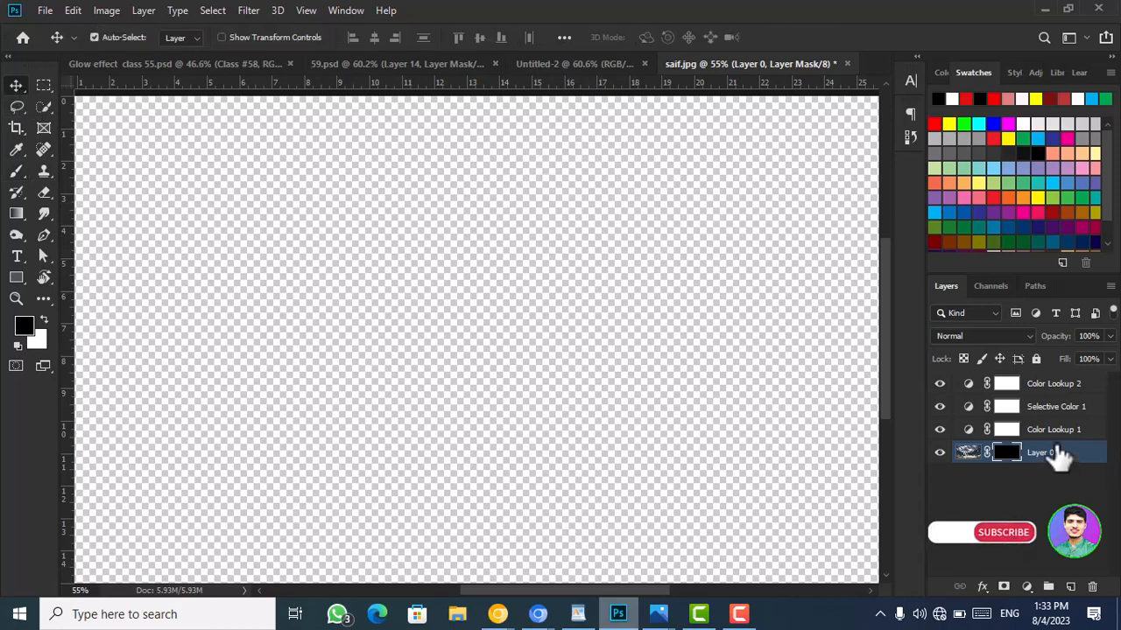
{"action": "left_click", "coordinate": [584, 64]}
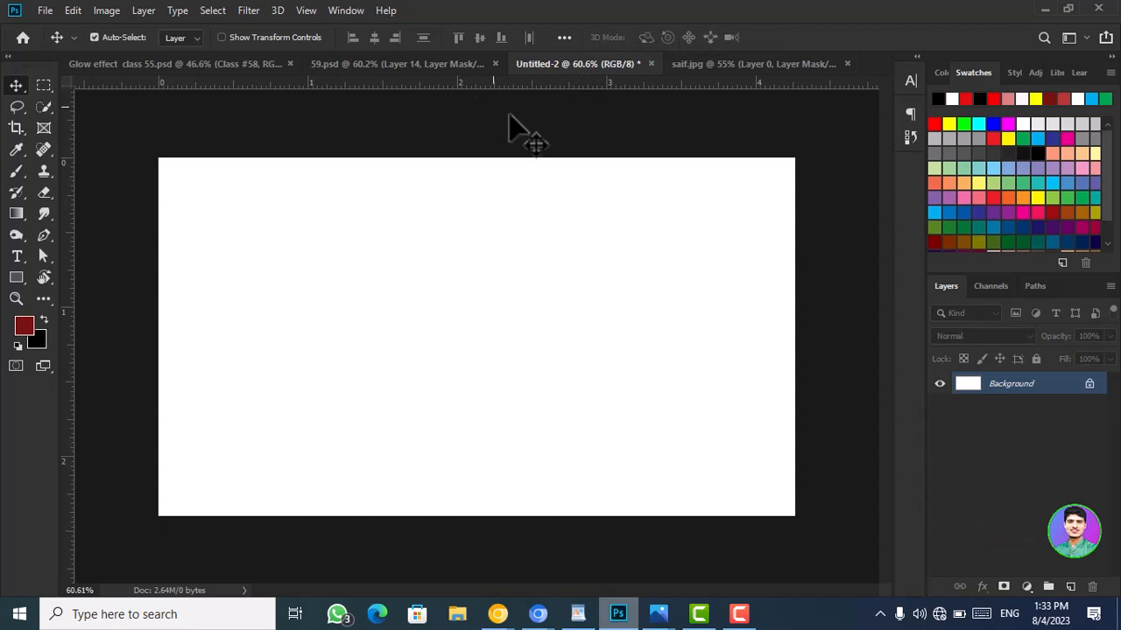
- Add a Reveal All vector mask to the background layer of Untitled-2
{"action": "left_click", "coordinate": [150, 11]}
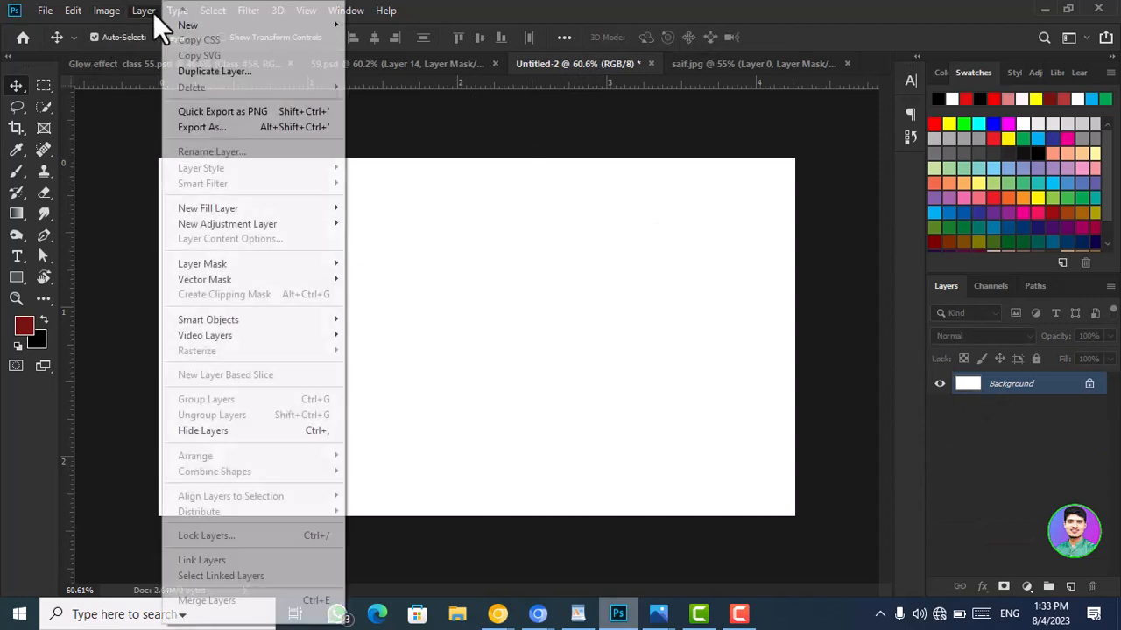
{"action": "mouse_move", "coordinate": [226, 279]}
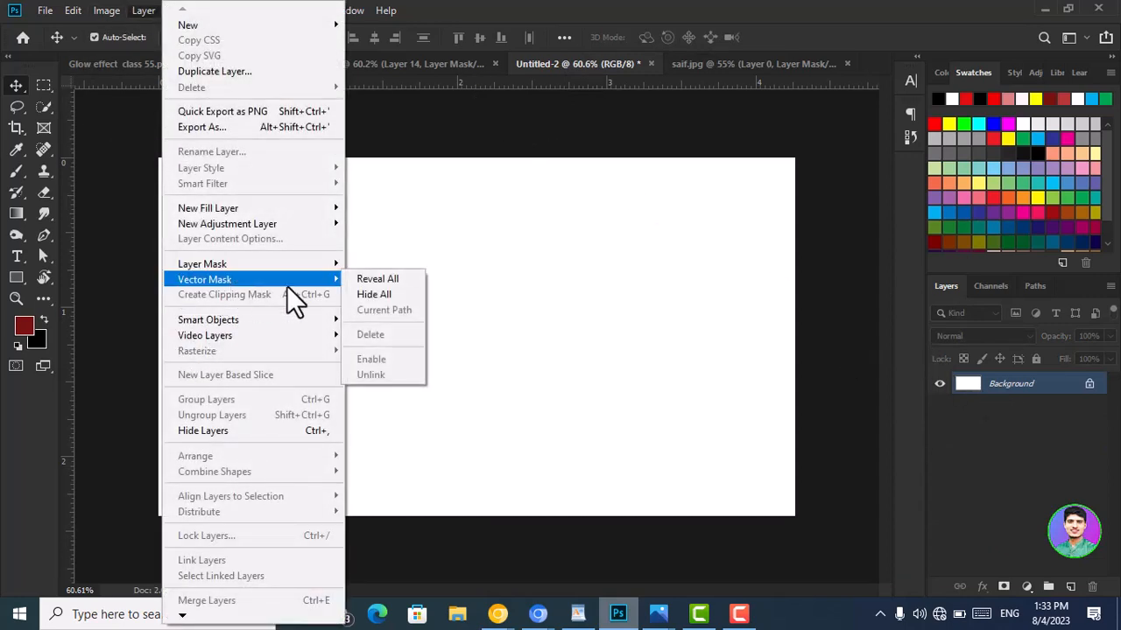
{"action": "left_click", "coordinate": [406, 282]}
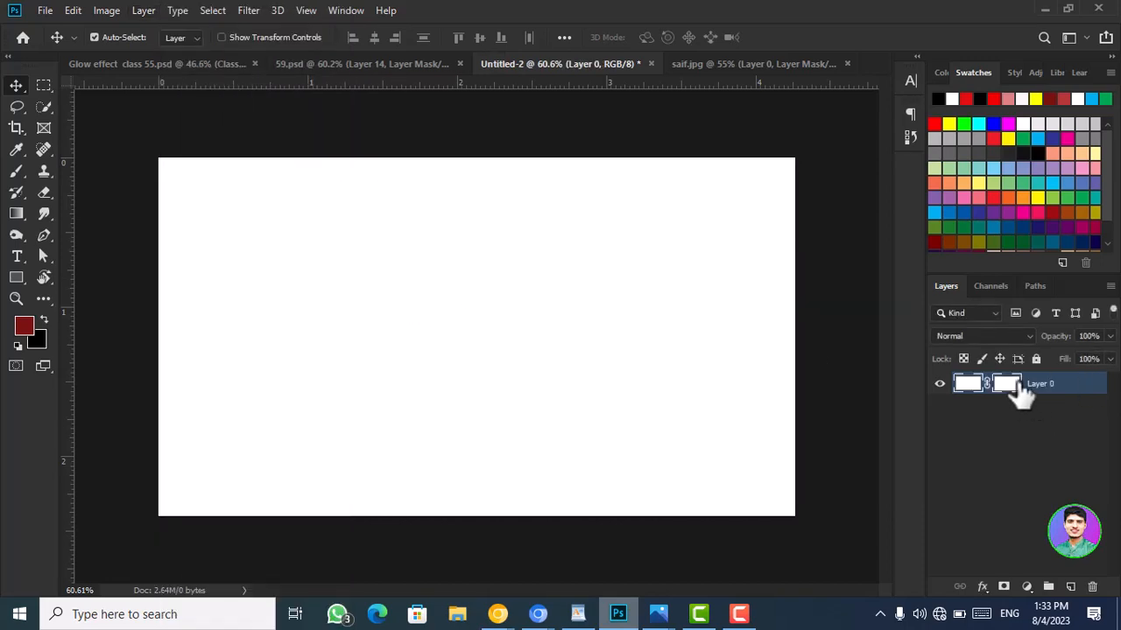
- Disable the vector mask on Layer 0 and enable it again
{"action": "right_click", "coordinate": [1013, 399]}
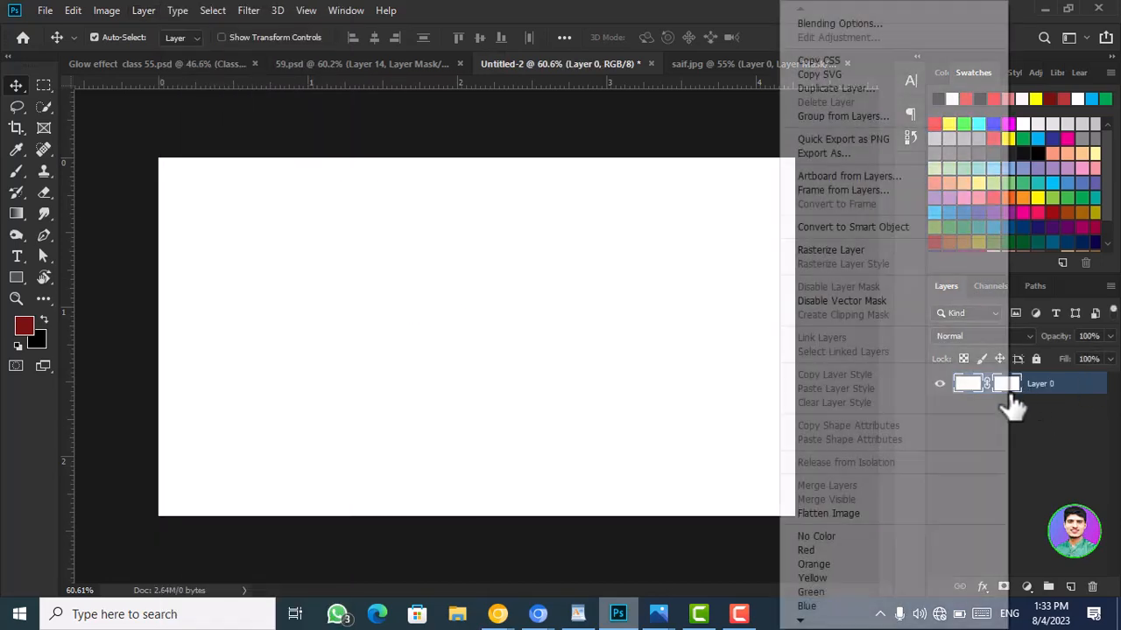
{"action": "left_click", "coordinate": [1013, 403]}
{"action": "right_click", "coordinate": [1013, 388]}
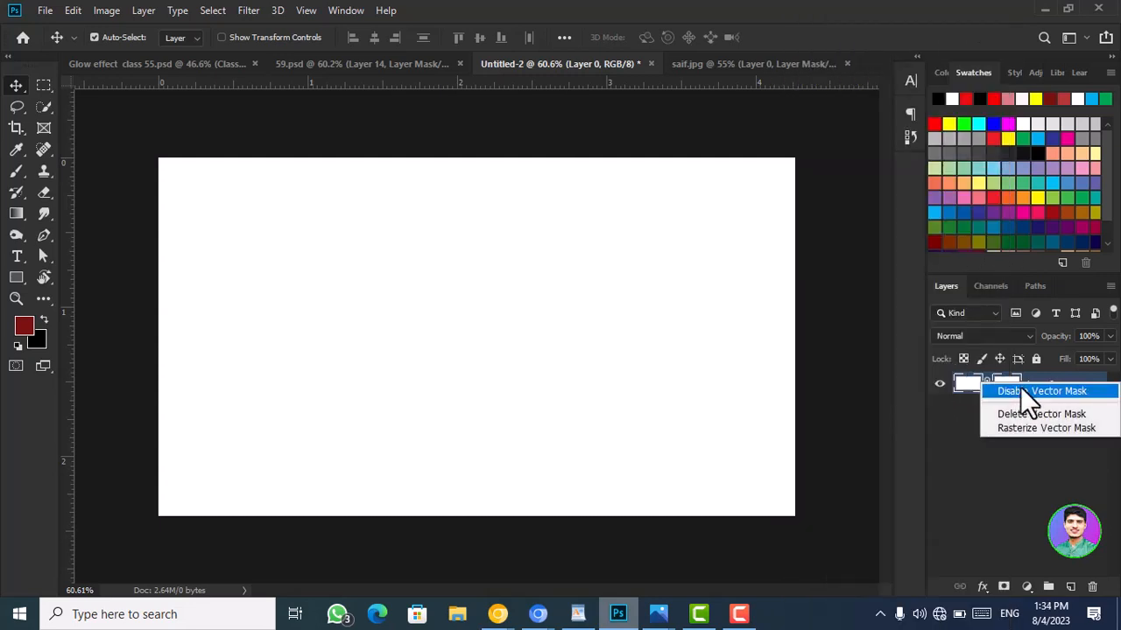
{"action": "left_click", "coordinate": [1020, 388]}
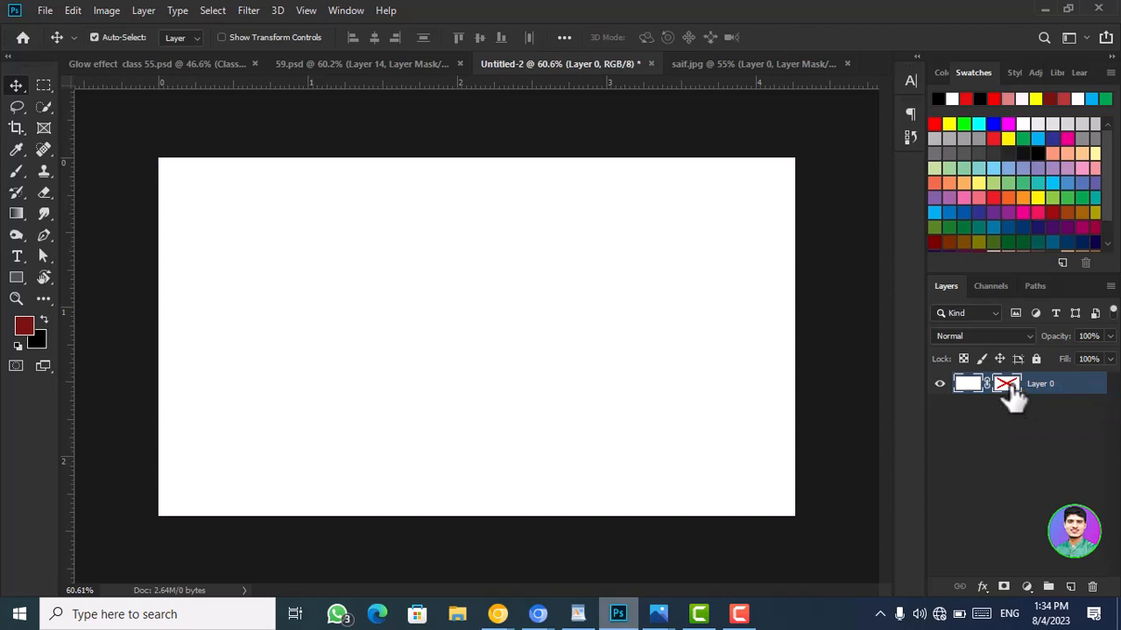
{"action": "right_click", "coordinate": [1013, 395]}
{"action": "left_click", "coordinate": [1018, 395]}
- Try deleting the vector mask from Layer 0, and undo the deletion
{"action": "right_click", "coordinate": [1011, 387]}
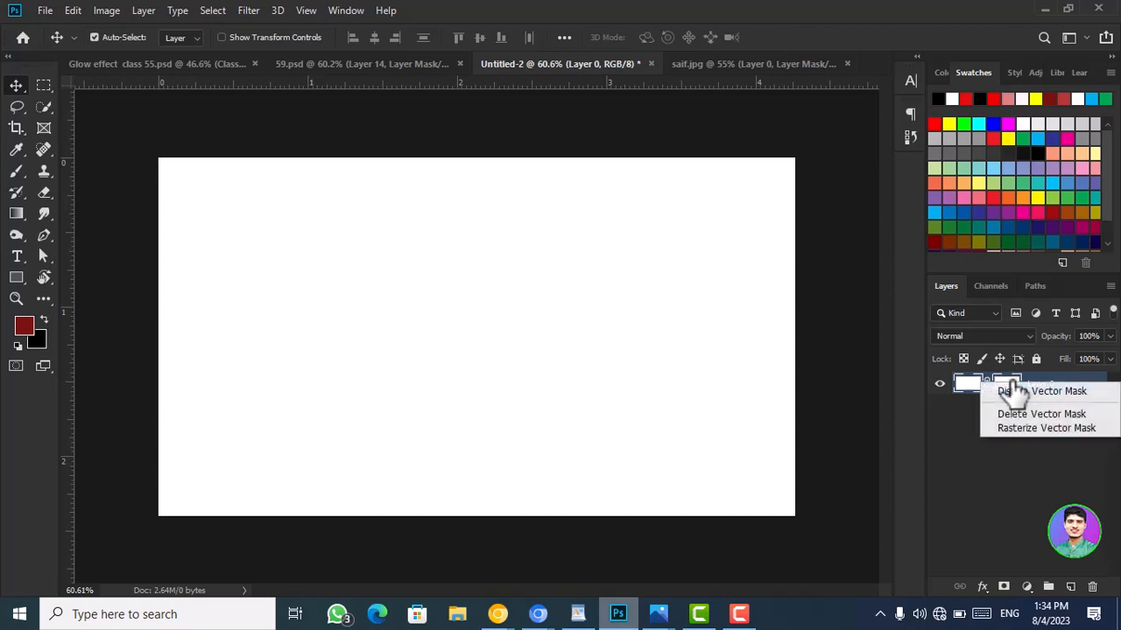
{"action": "left_click", "coordinate": [1033, 413]}
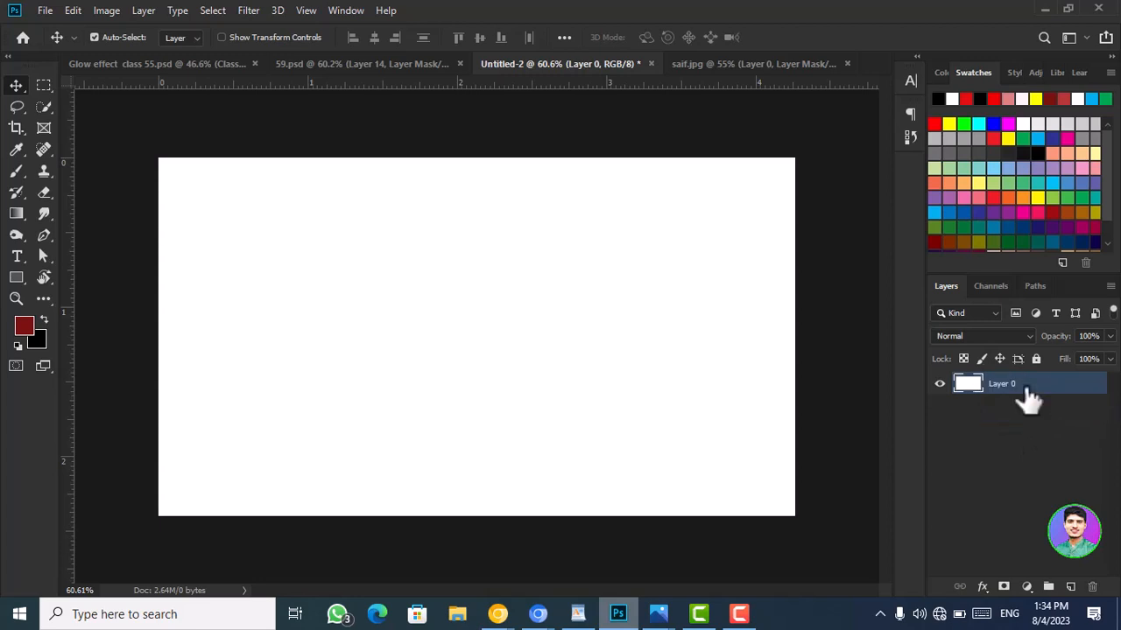
{"action": "key", "text": "ctrl"}
- Try rasterizing the vector mask on Layer 0 into a layer mask, and undo the conversion
{"action": "right_click", "coordinate": [1011, 389]}
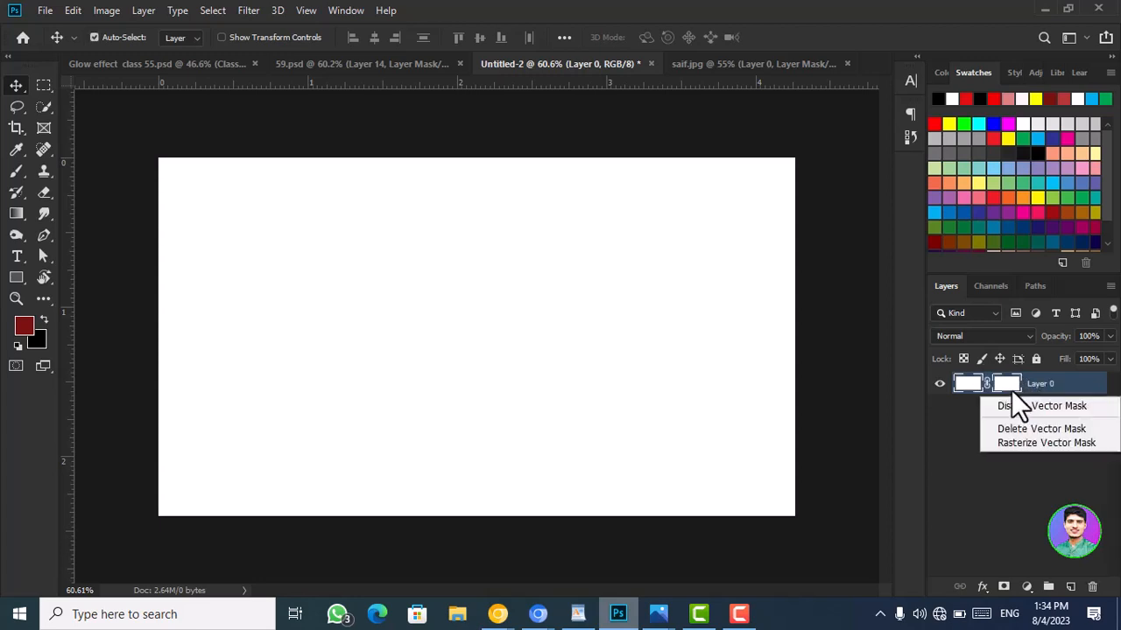
{"action": "left_click", "coordinate": [1035, 445]}
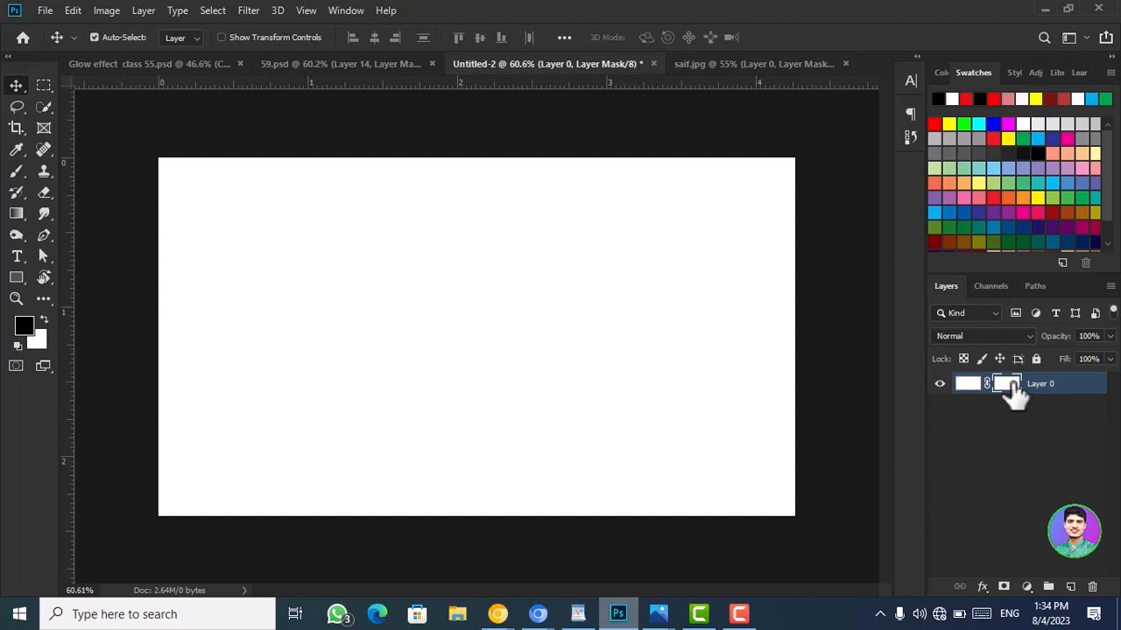
{"action": "key", "text": "ctrl+2"}
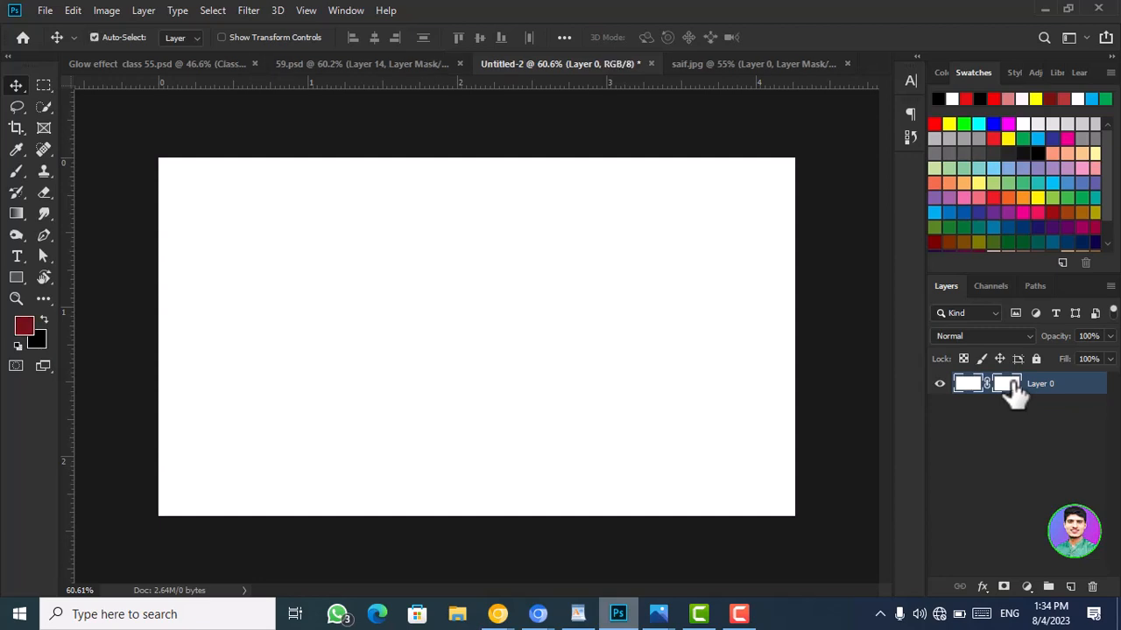
- Undo the addition of the vector mask in Untitled-2
{"action": "left_click", "coordinate": [1009, 387], "text": "shift"}
{"action": "left_click", "coordinate": [143, 10]}
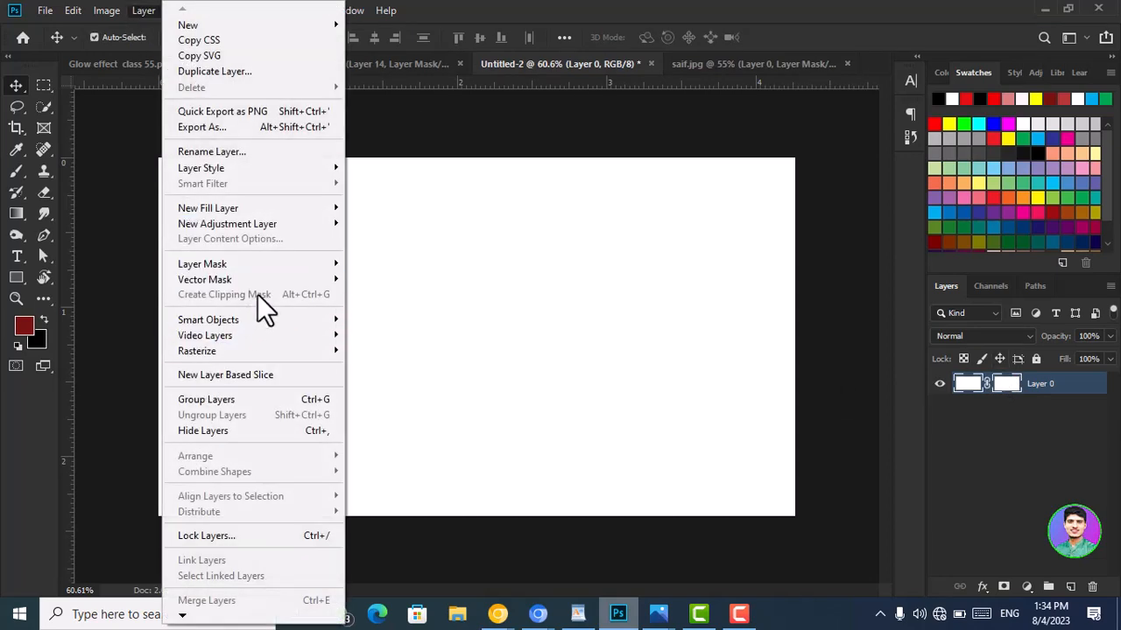
{"action": "left_click", "coordinate": [447, 298]}
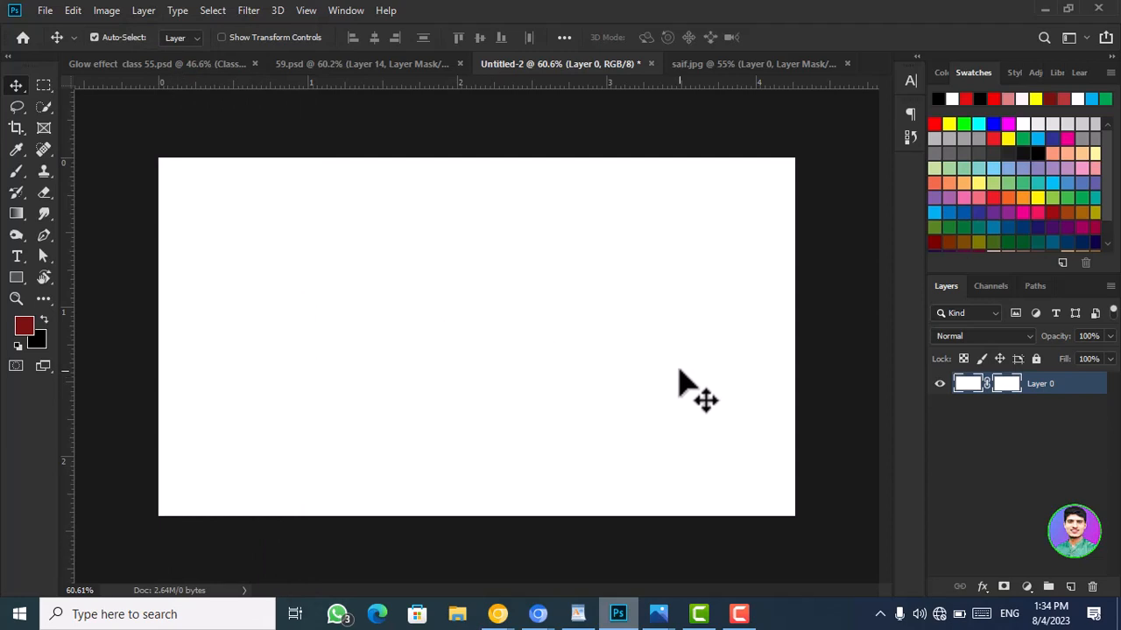
{"action": "key", "text": "ctrl+z"}
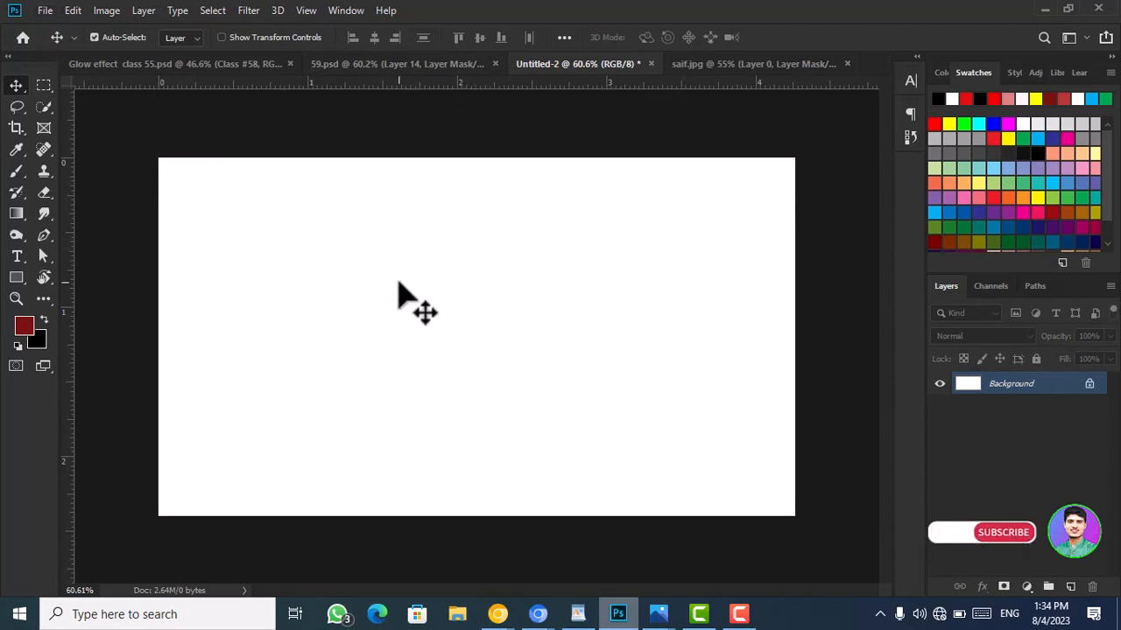
- Add a text layer containing the person's first name on the blank canvas of Untitled-2
{"action": "left_click", "coordinate": [17, 256]}
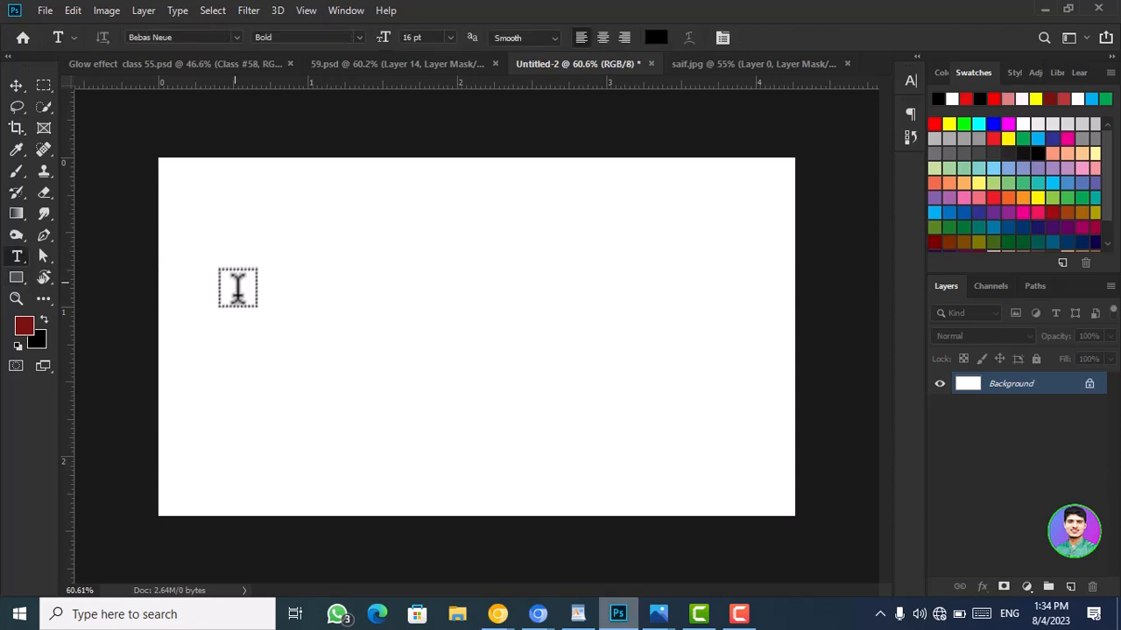
{"action": "left_click", "coordinate": [245, 341]}
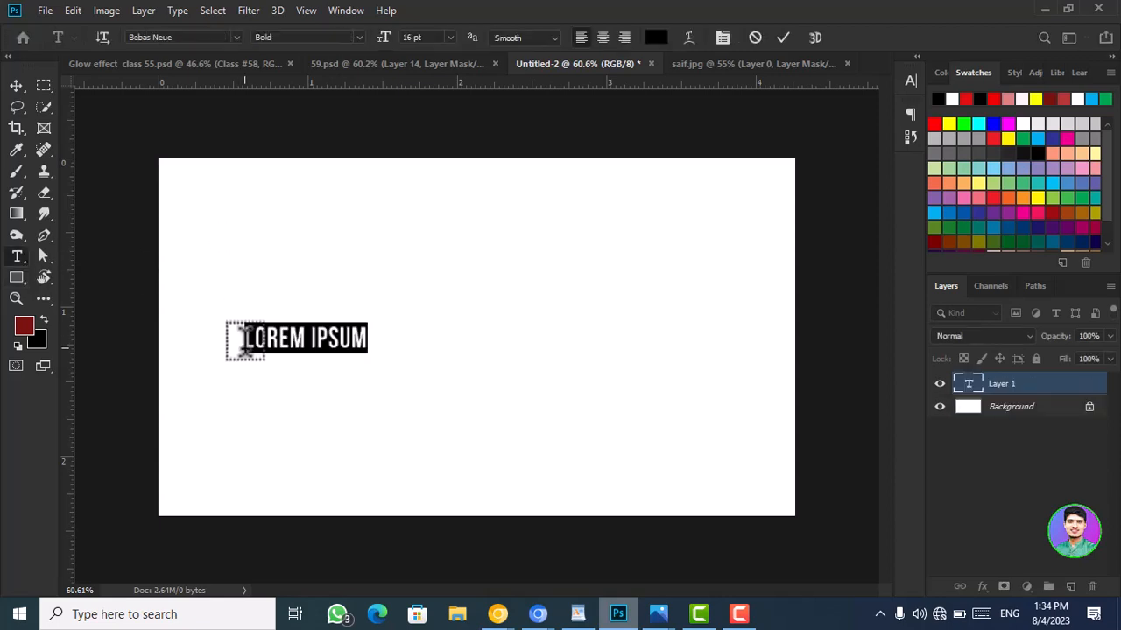
{"action": "key", "text": "BackSpace"}
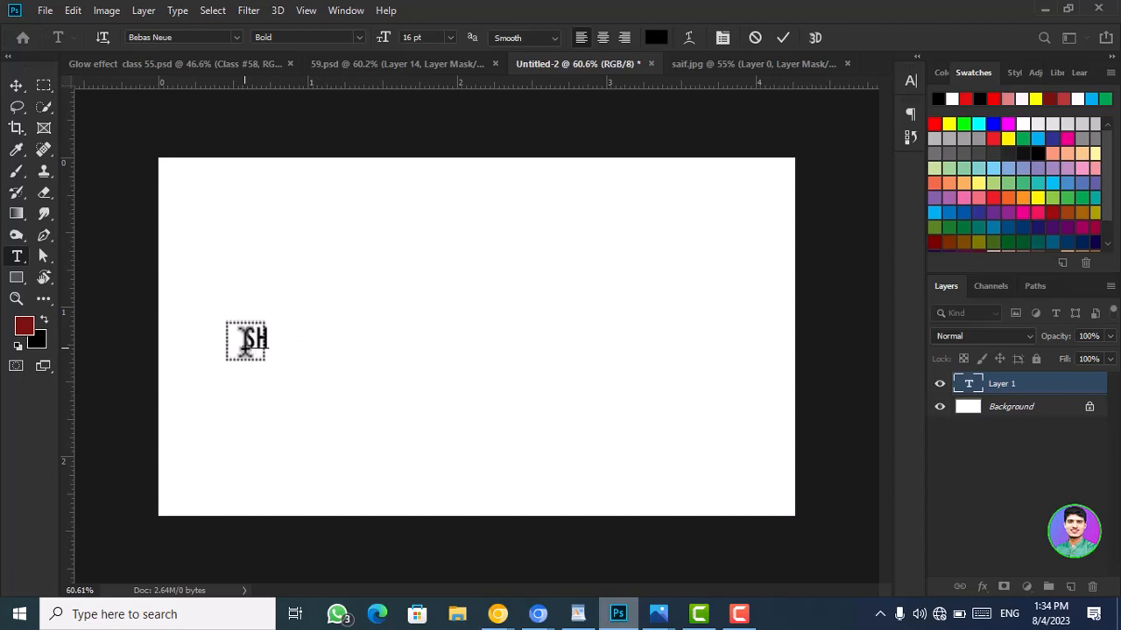
{"action": "type", "text": "SHEERAZ"}
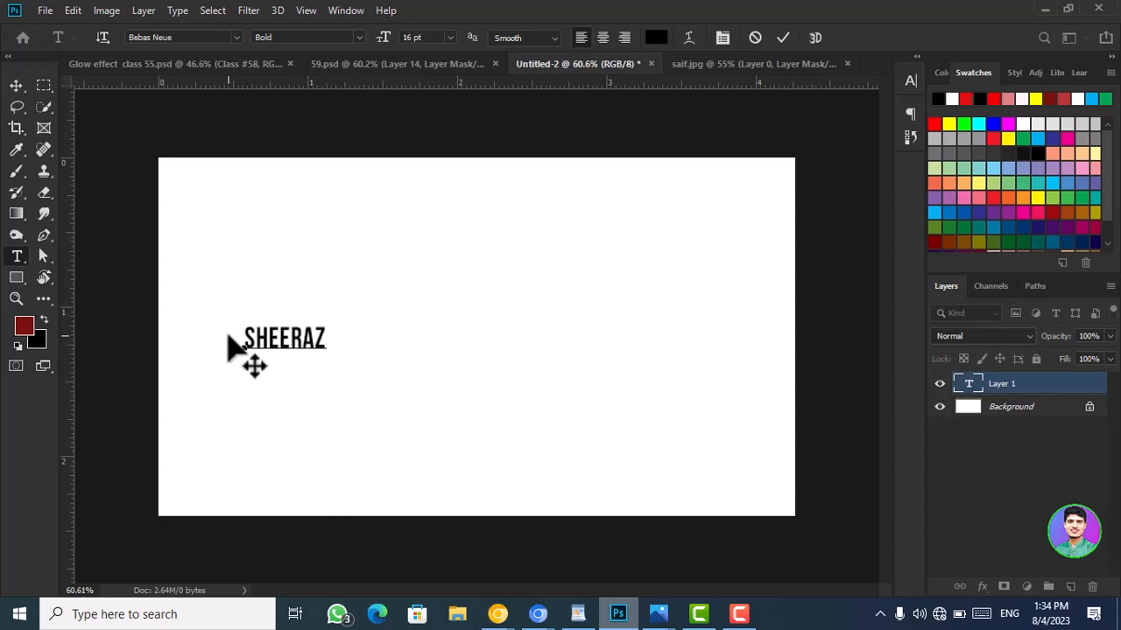
- Recolour the whole name text bright red and commit the text edit
{"action": "key", "text": "ctrl+a"}
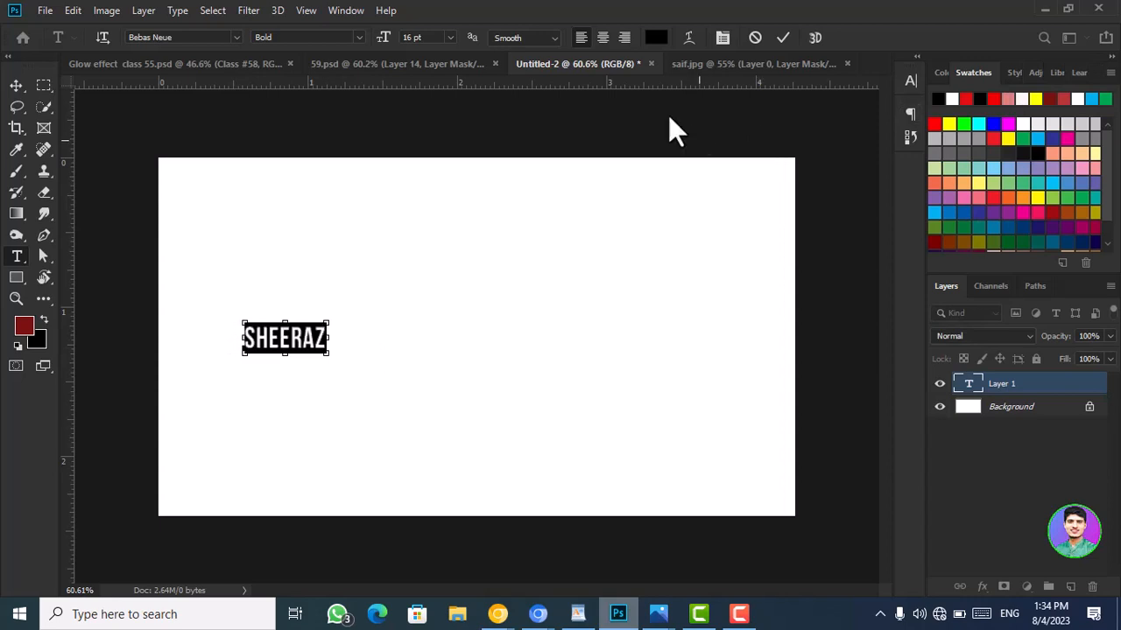
{"action": "left_click", "coordinate": [656, 37]}
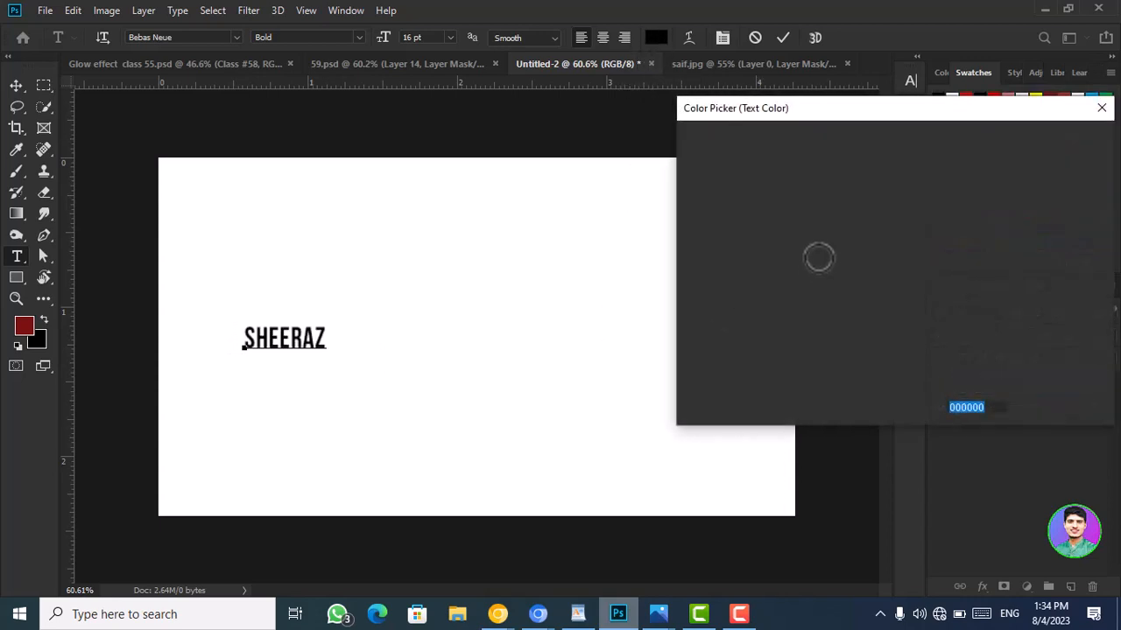
{"action": "left_click_drag", "start_coordinate": [847, 239], "coordinate": [900, 137]}
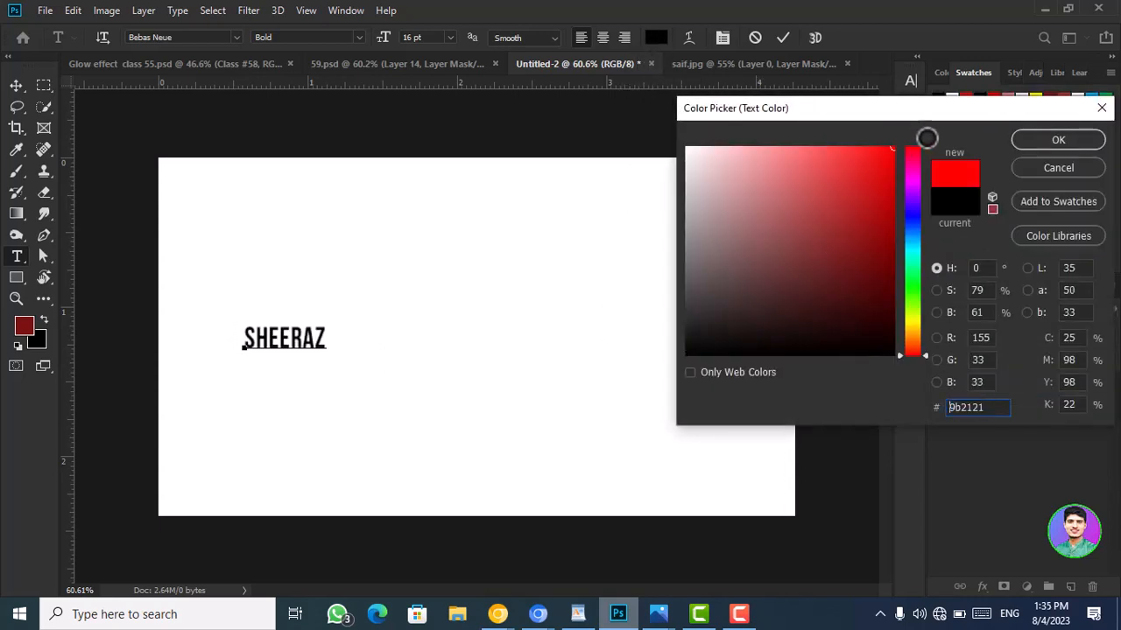
{"action": "left_click", "coordinate": [1078, 143]}
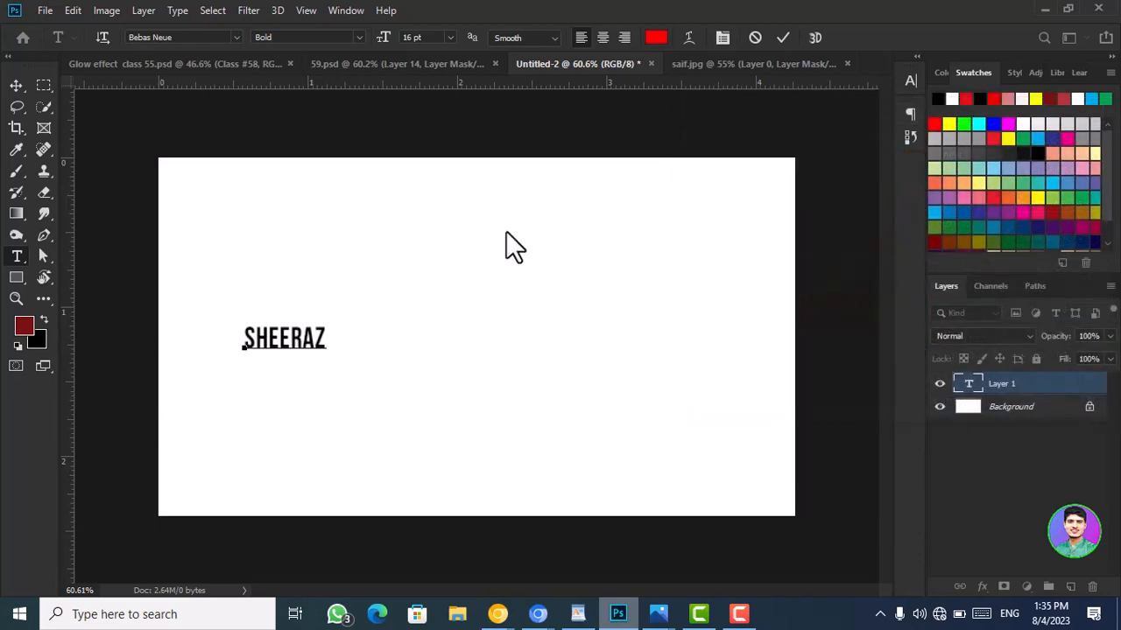
{"action": "left_click", "coordinate": [17, 86]}
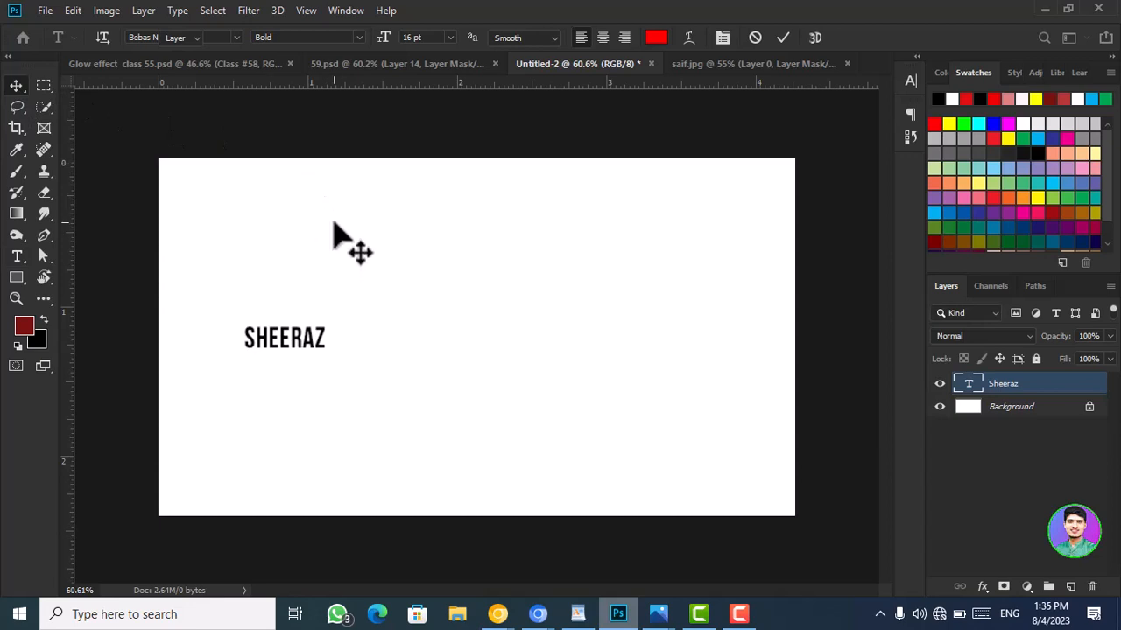
- Scale the red text up to about 631% and position it near the middle of the canvas
{"action": "key", "text": "ctrl+t"}
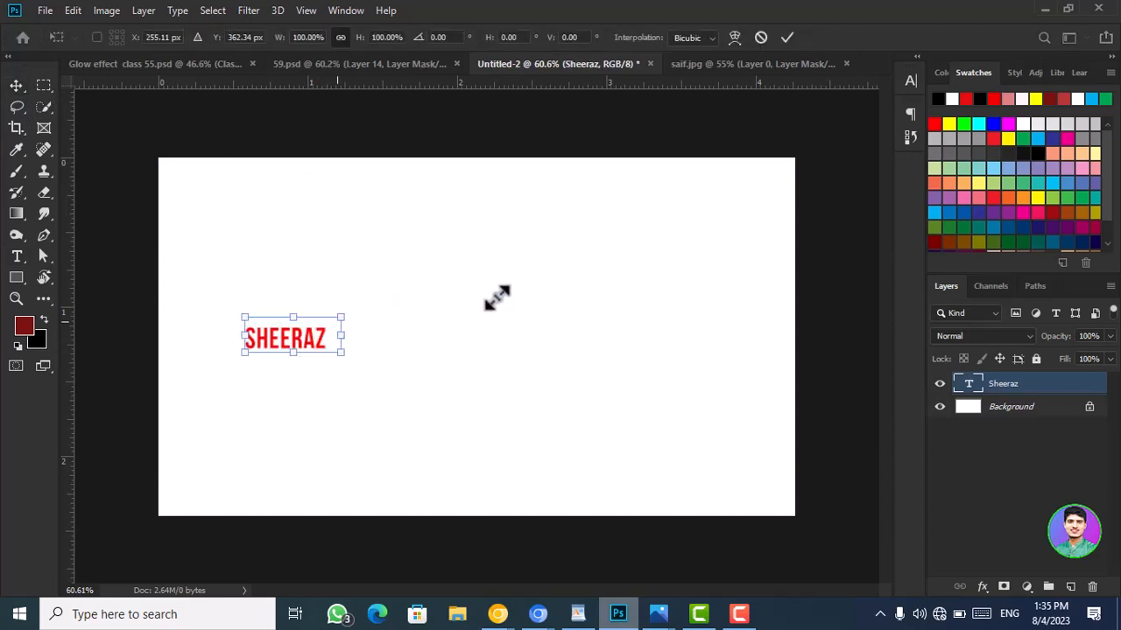
{"action": "left_click_drag", "start_coordinate": [496, 297], "coordinate": [738, 253]}
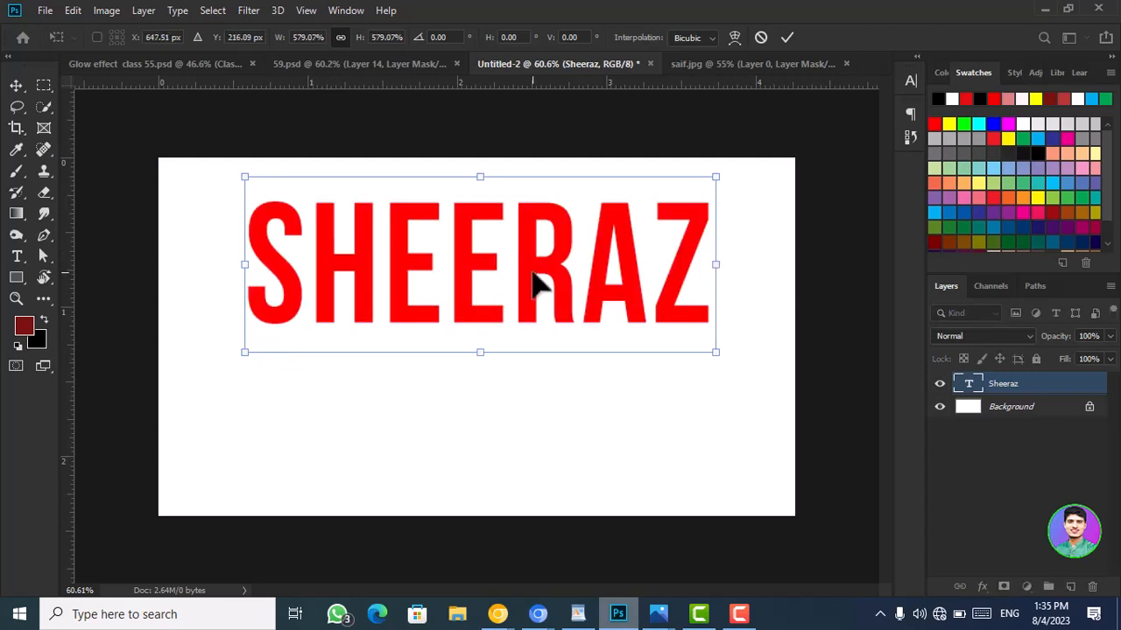
{"action": "left_click_drag", "start_coordinate": [538, 282], "coordinate": [738, 203]}
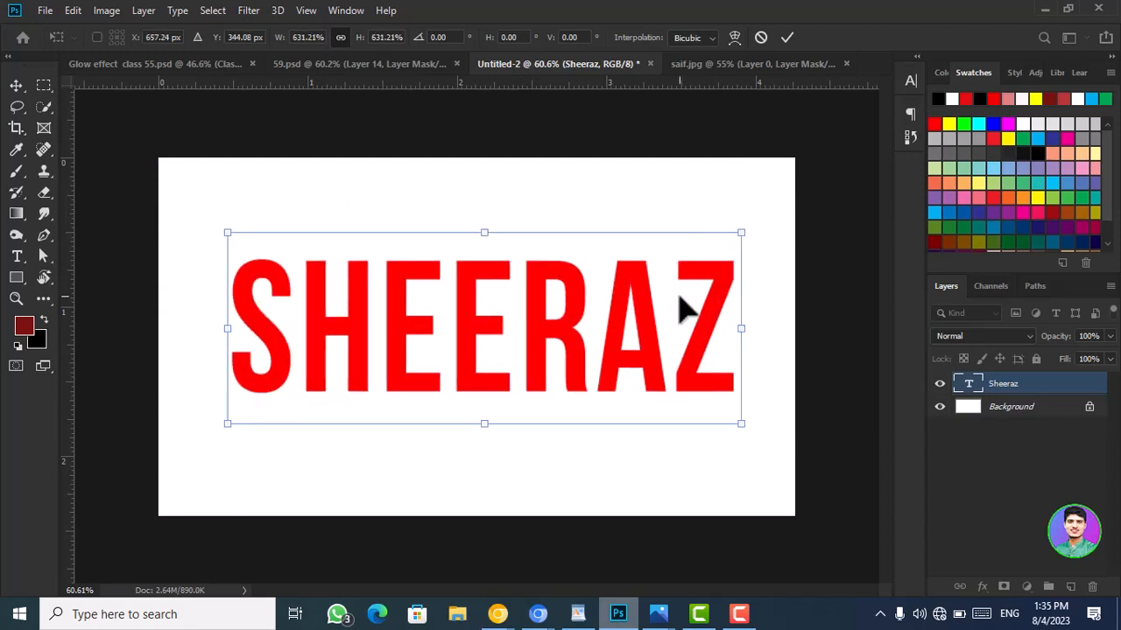
{"action": "left_click", "coordinate": [16, 85]}
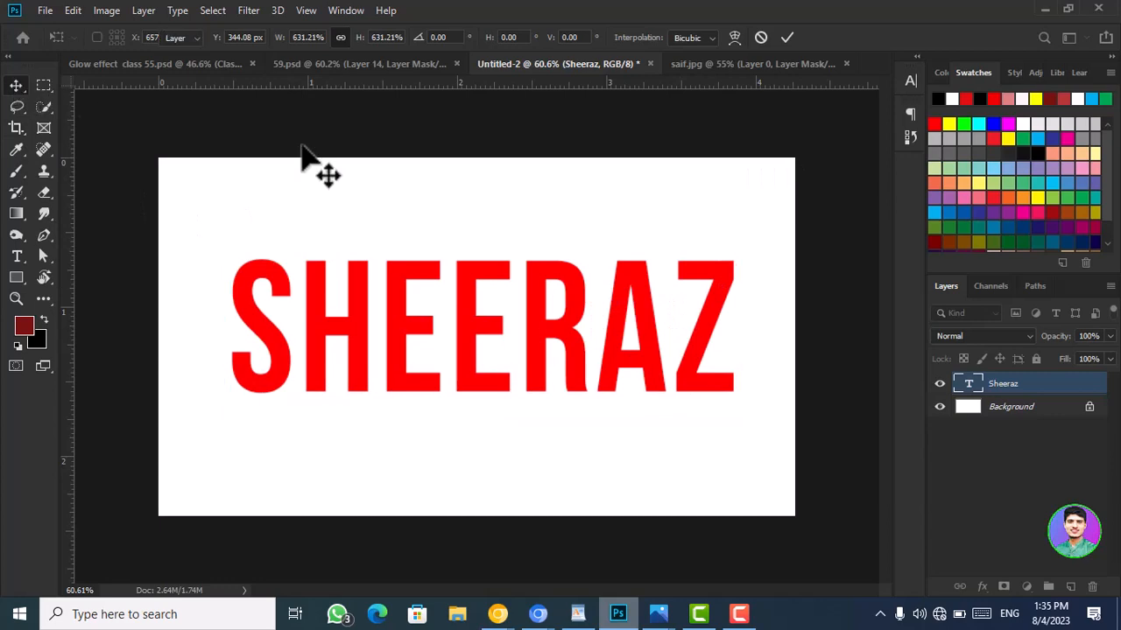
- Open the image "illustration img 1" from the Documents folder
{"action": "left_click", "coordinate": [50, 8]}
{"action": "left_click", "coordinate": [60, 38]}
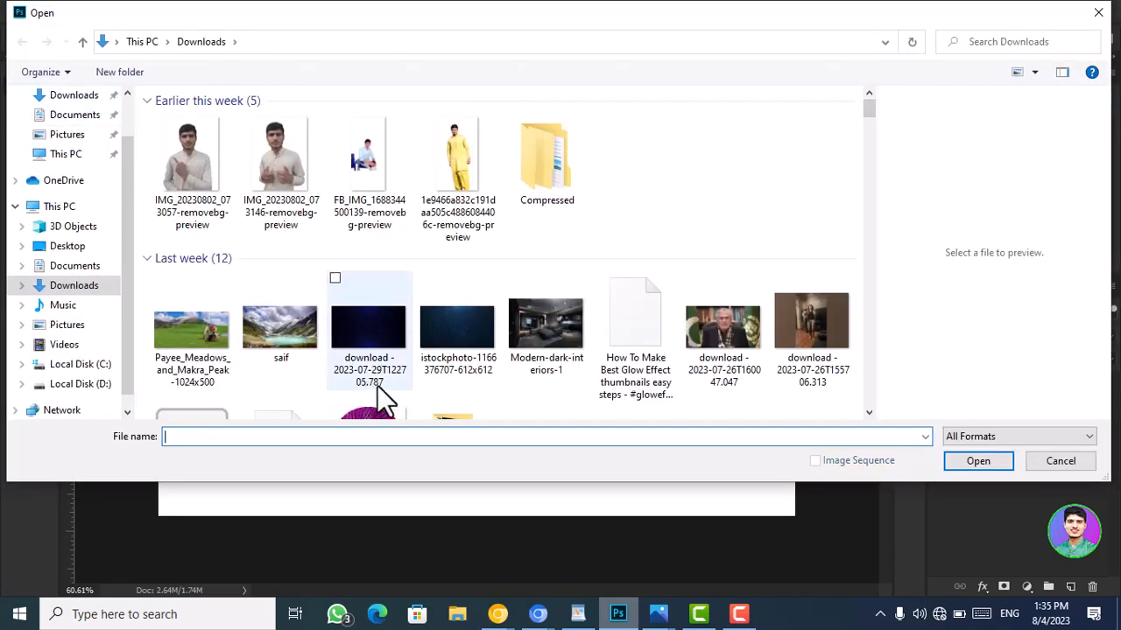
{"action": "scroll", "coordinate": [525, 377], "scroll_direction": "down", "scroll_amount": 1}
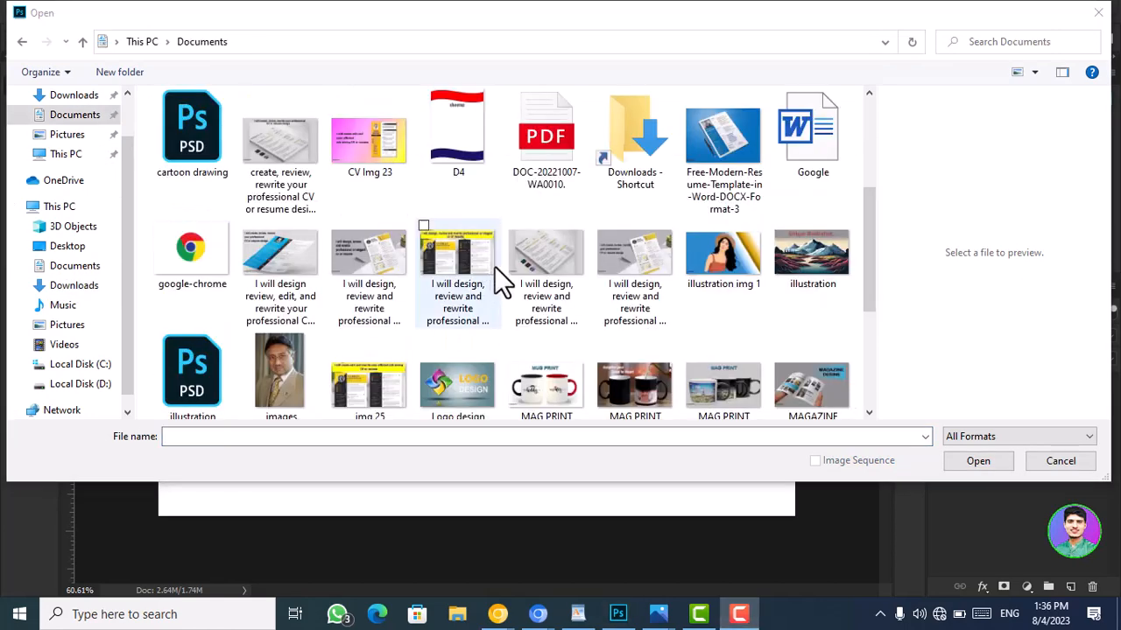
{"action": "left_click", "coordinate": [724, 252]}
{"action": "left_click", "coordinate": [978, 462]}
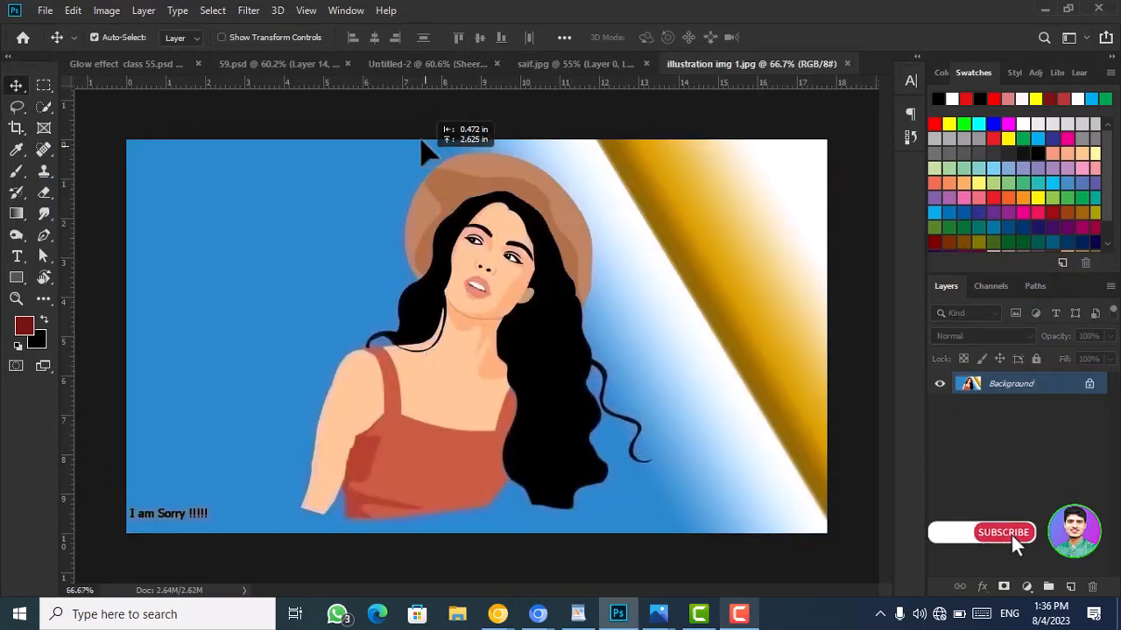
- Copy the illustration into Untitled-2 above the text layer and scale it to about 83% so it covers the lettering
{"action": "left_click_drag", "start_coordinate": [426, 75], "coordinate": [433, 315]}
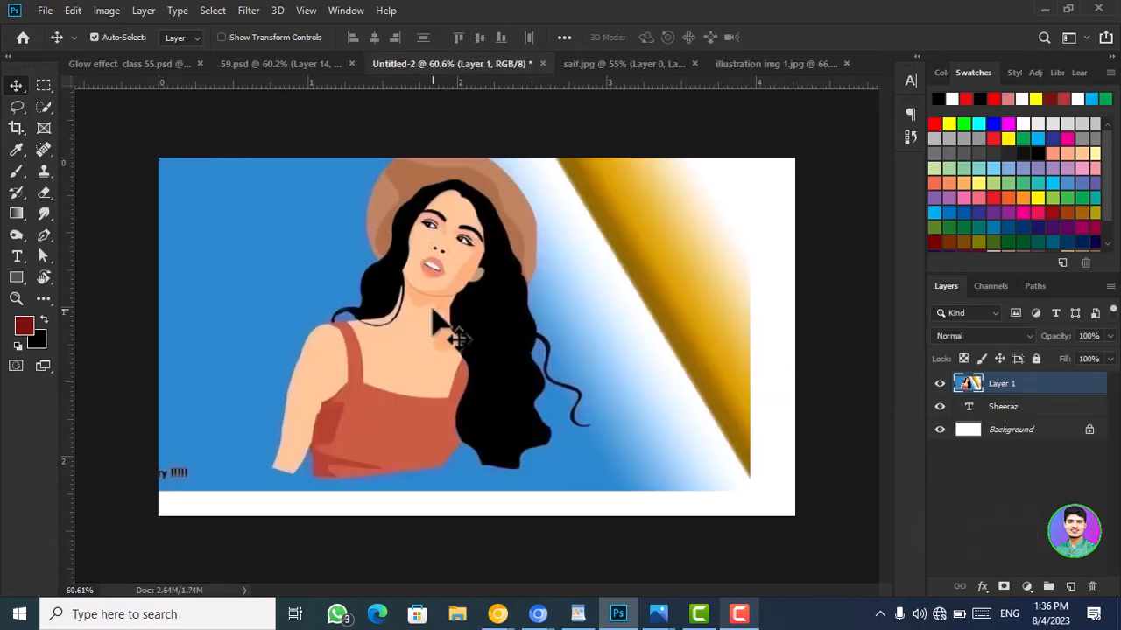
{"action": "left_click_drag", "start_coordinate": [478, 279], "coordinate": [527, 295]}
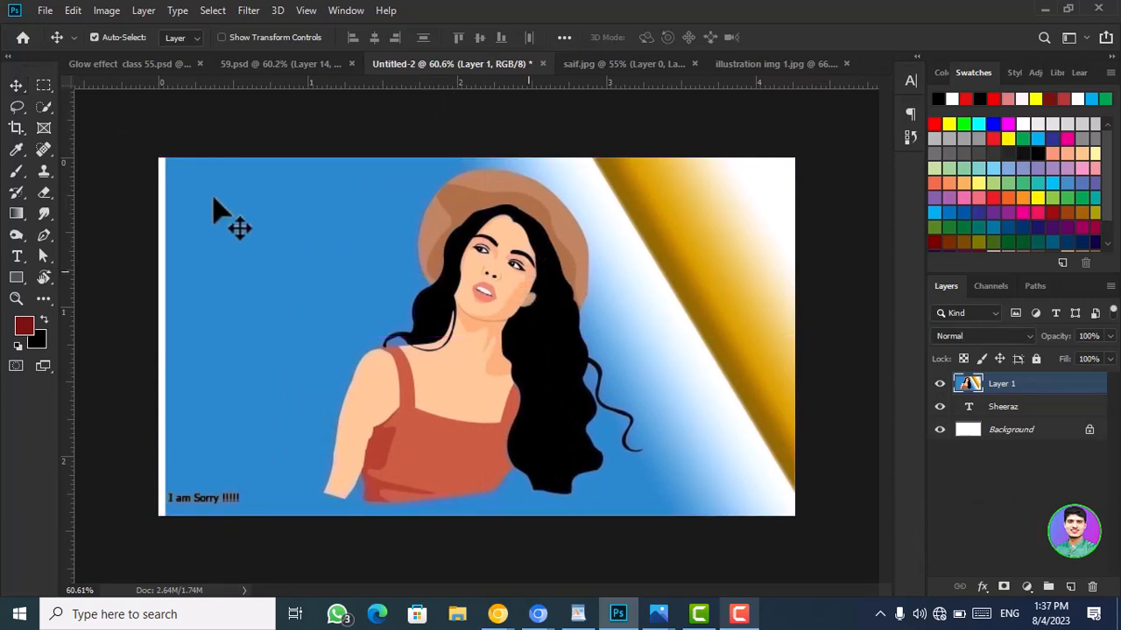
{"action": "key", "text": "ctrl+t"}
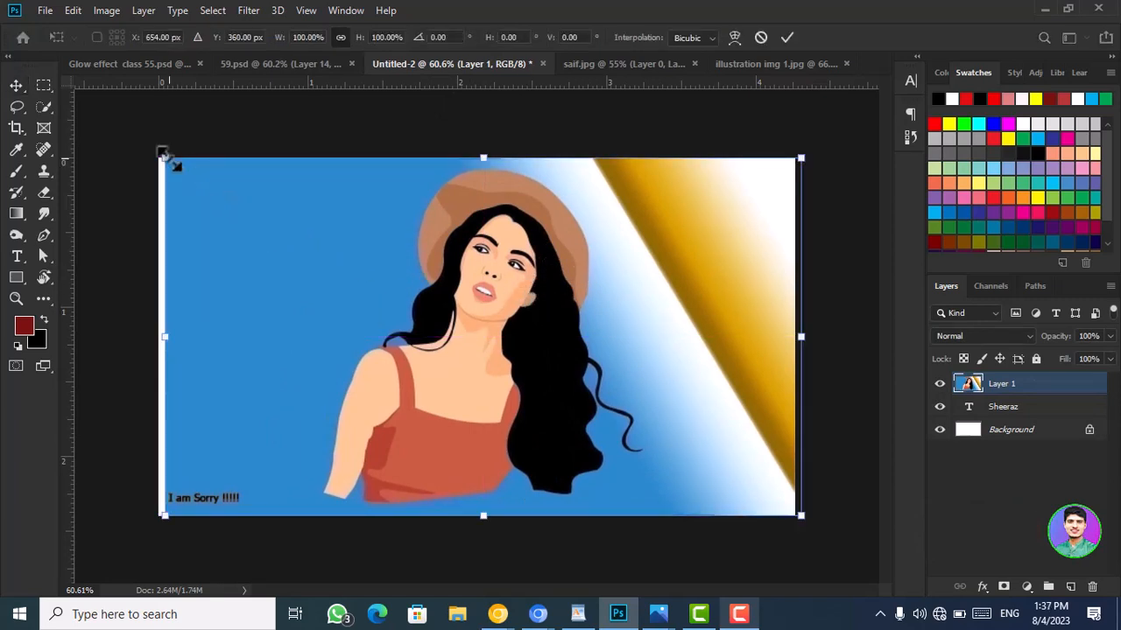
{"action": "left_click_drag", "start_coordinate": [165, 159], "coordinate": [287, 226]}
{"action": "left_click_drag", "start_coordinate": [506, 341], "coordinate": [450, 307]}
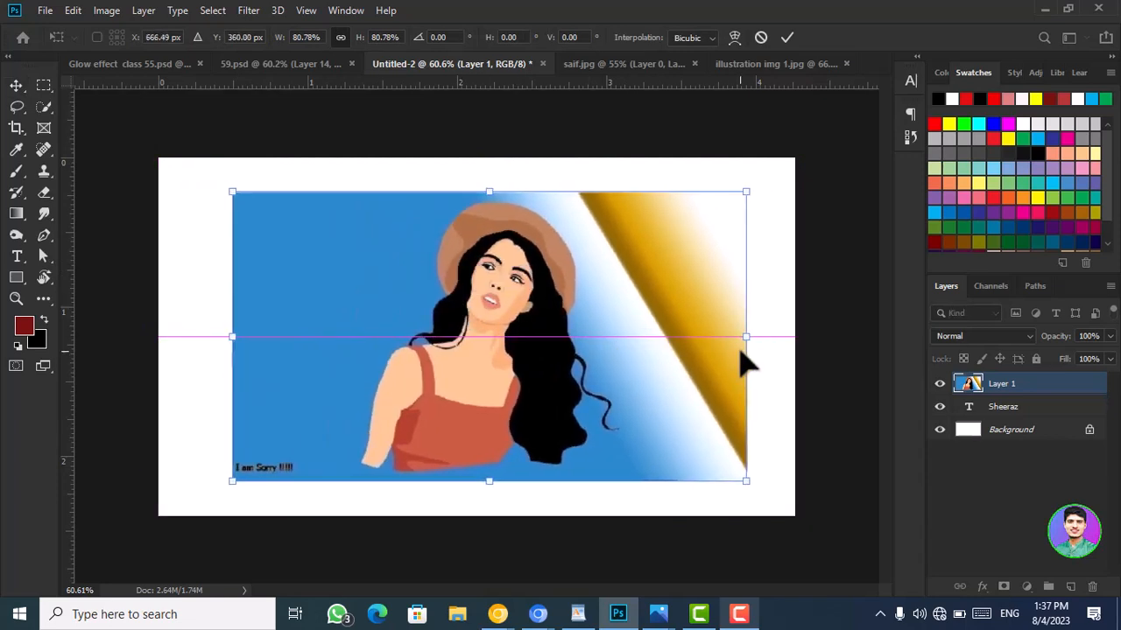
{"action": "left_click_drag", "start_coordinate": [745, 337], "coordinate": [767, 338]}
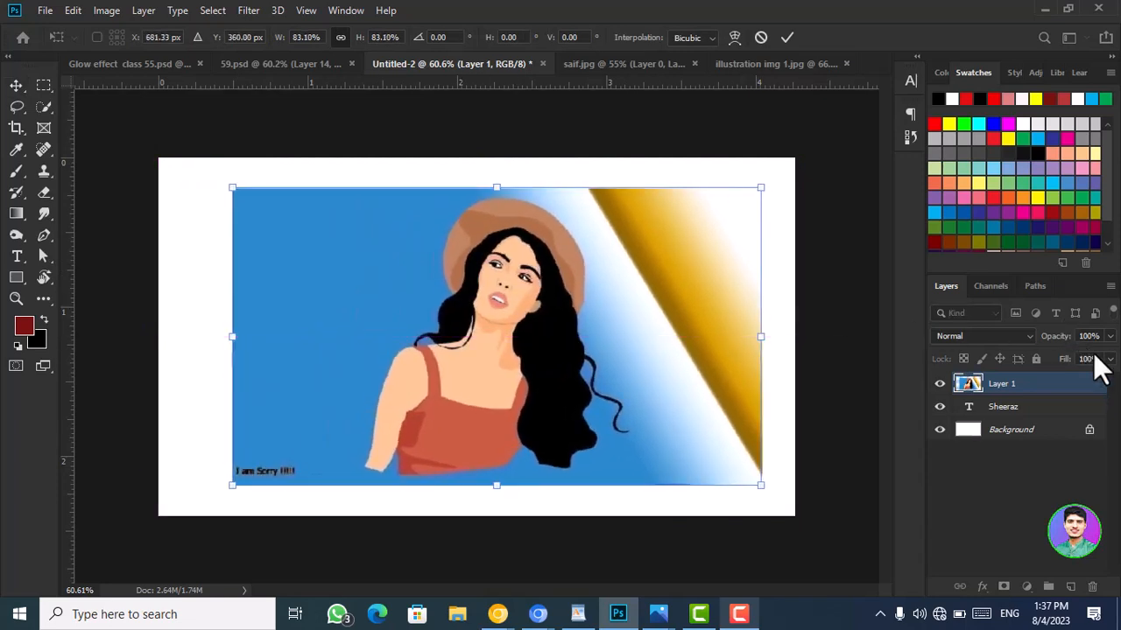
- Lower Layer 1's opacity to 26% and move the illustration down so the woman's face lies over the lettering
{"action": "left_click", "coordinate": [1110, 337]}
{"action": "left_click_drag", "start_coordinate": [1105, 355], "coordinate": [1053, 357]}
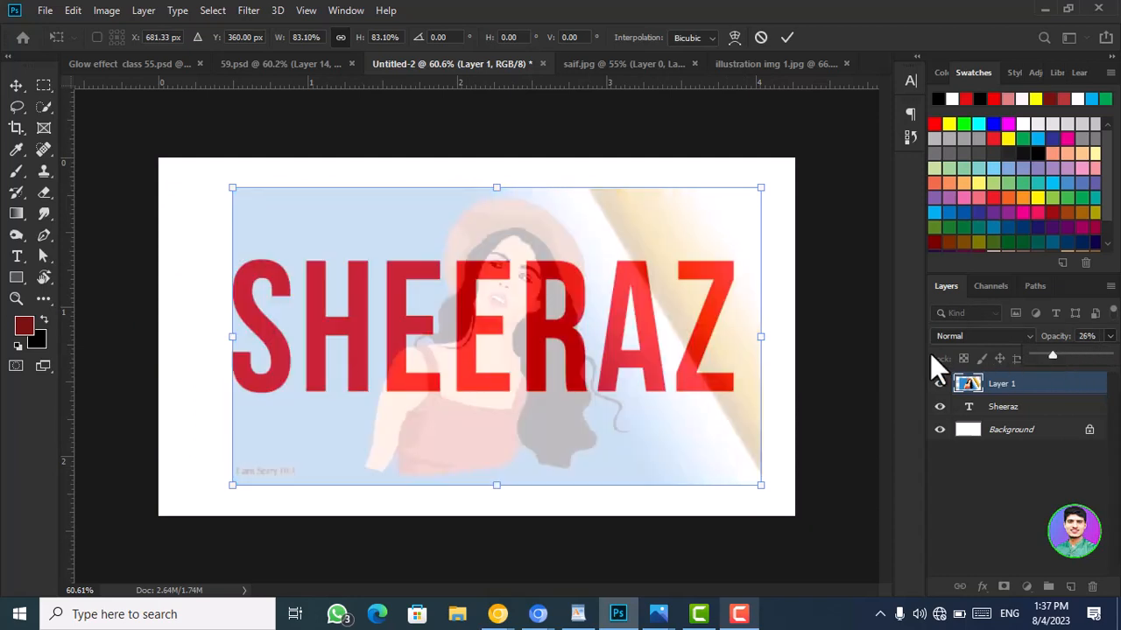
{"action": "left_click", "coordinate": [512, 316]}
{"action": "left_click_drag", "start_coordinate": [517, 333], "coordinate": [512, 372]}
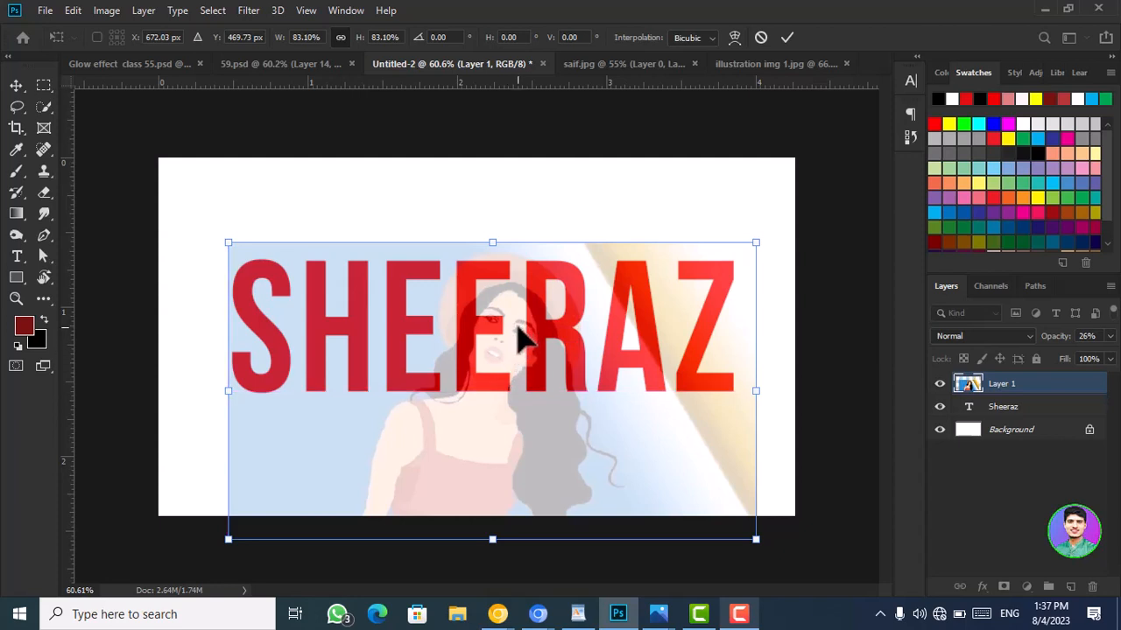
- Set Layer 1's opacity back to 100%
{"action": "left_click", "coordinate": [1106, 336]}
{"action": "left_click", "coordinate": [1109, 338]}
{"action": "left_click_drag", "start_coordinate": [1085, 354], "coordinate": [1107, 364]}
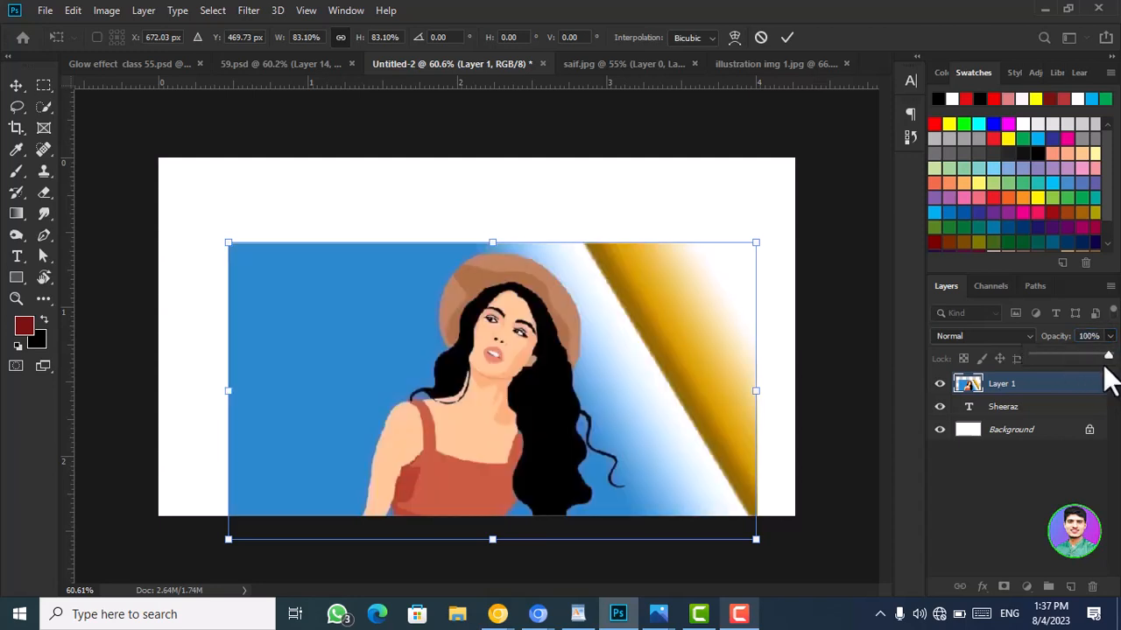
- Apply the illustration's transform and clip Layer 1 to the text layer below with a clipping mask
{"action": "left_click", "coordinate": [19, 88]}
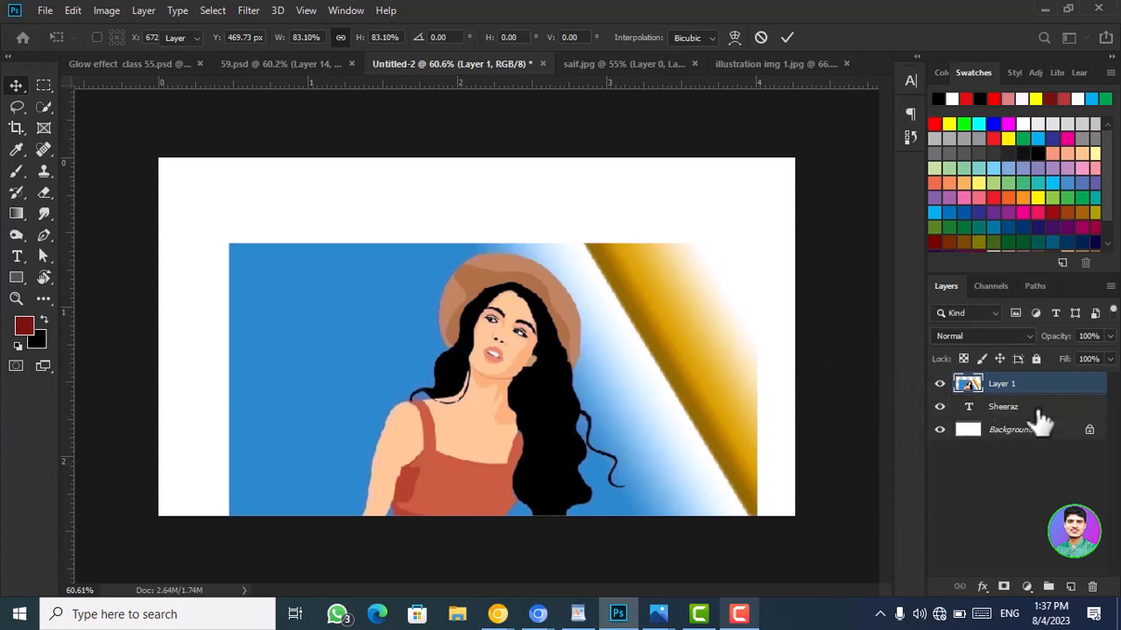
{"action": "key", "text": "Return"}
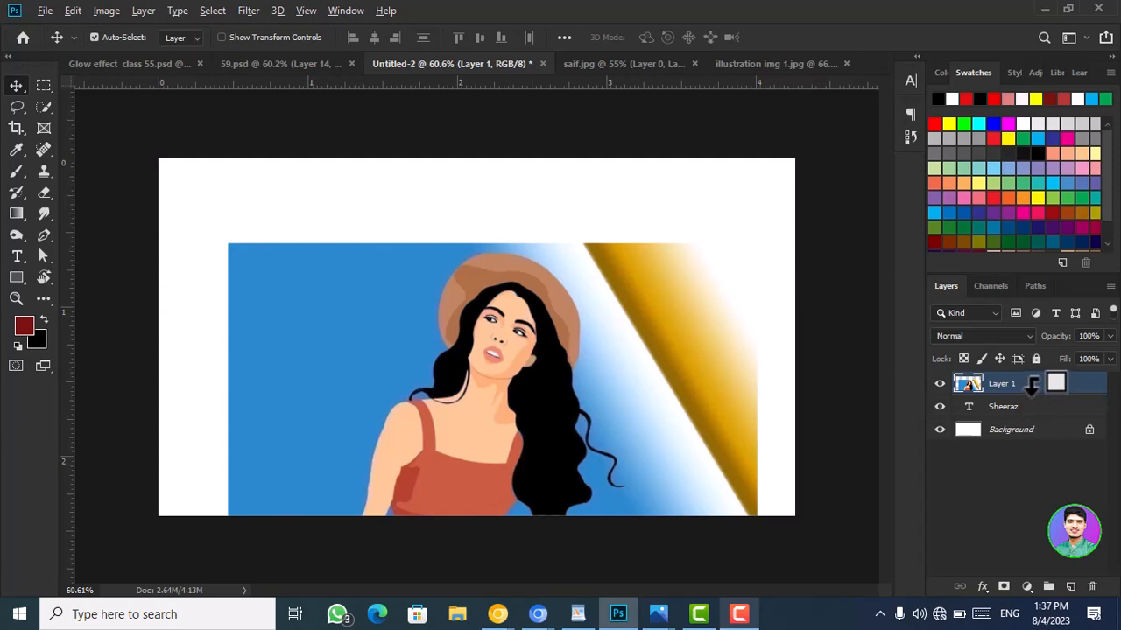
{"action": "left_click", "coordinate": [1033, 385], "text": "alt"}
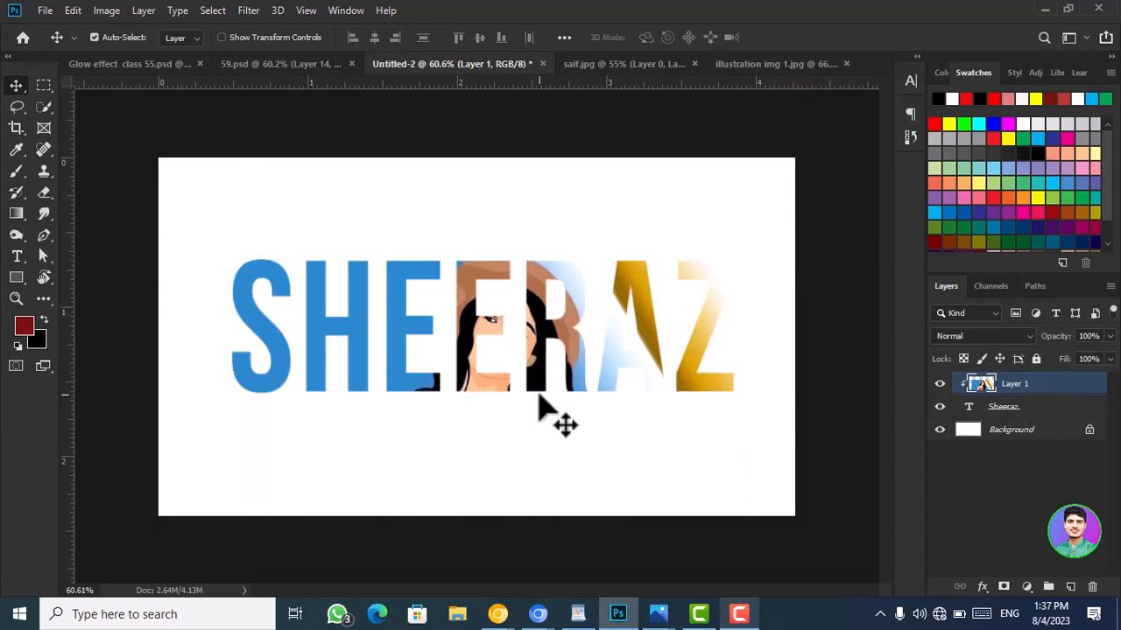